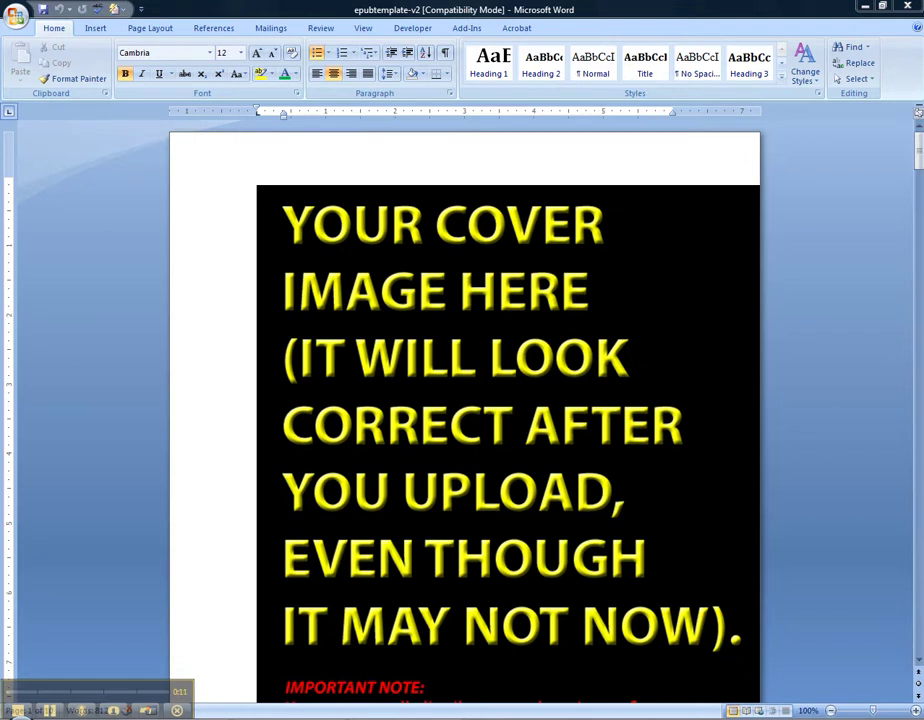
{"action": "key", "text": "alt+Tab"}
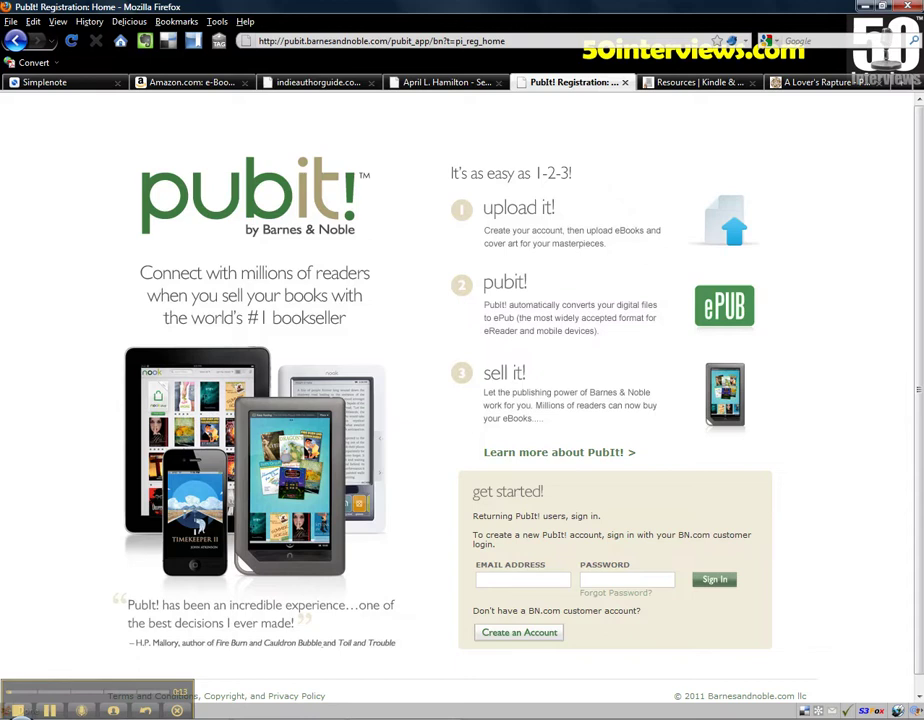
{"action": "key", "text": "alt+Tab"}
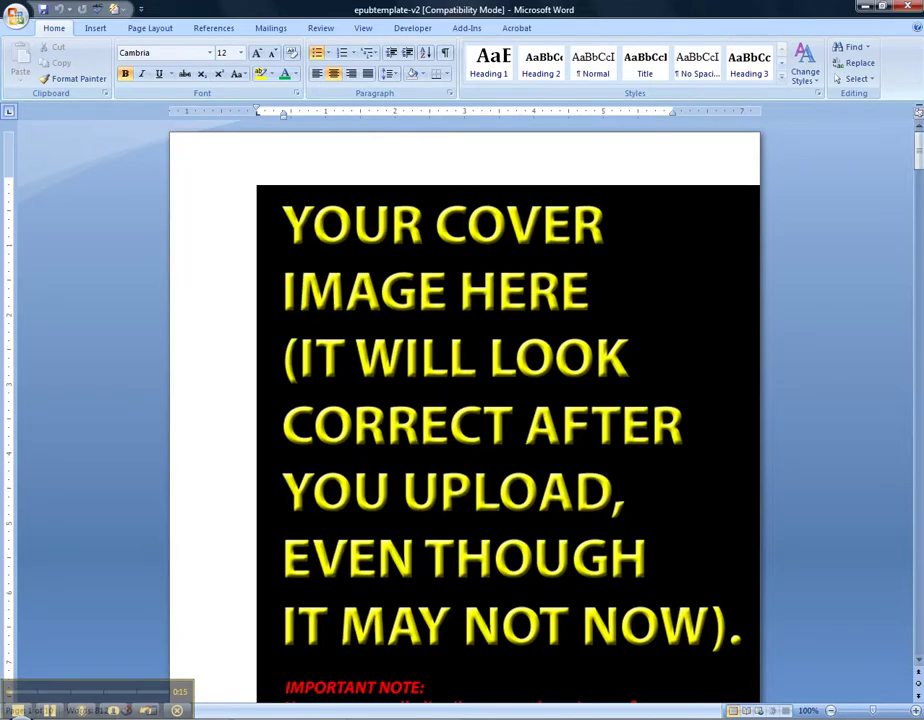
{"action": "mouse_move", "coordinate": [919, 165]}
{"action": "left_mouse_down"}
{"action": "mouse_move", "coordinate": [905, 305]}
{"action": "mouse_move", "coordinate": [914, 505]}
{"action": "mouse_move", "coordinate": [918, 150]}
{"action": "left_mouse_up"}
Save a copy of the template as a Word 97-2003 document named test1 in the Template folder
{"action": "left_click", "coordinate": [12, 18]}
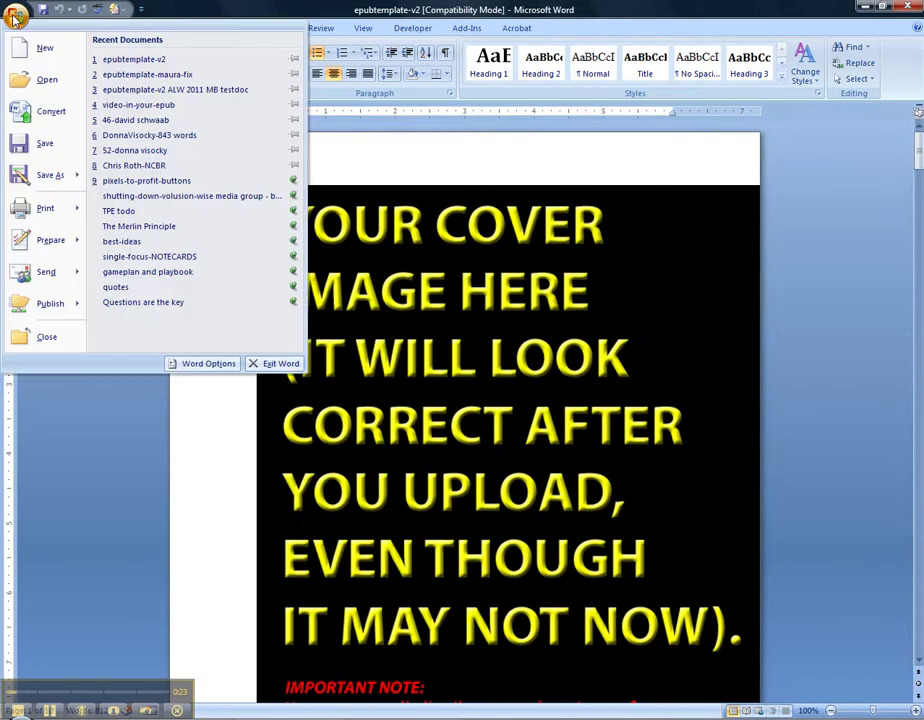
{"action": "mouse_move", "coordinate": [56, 186]}
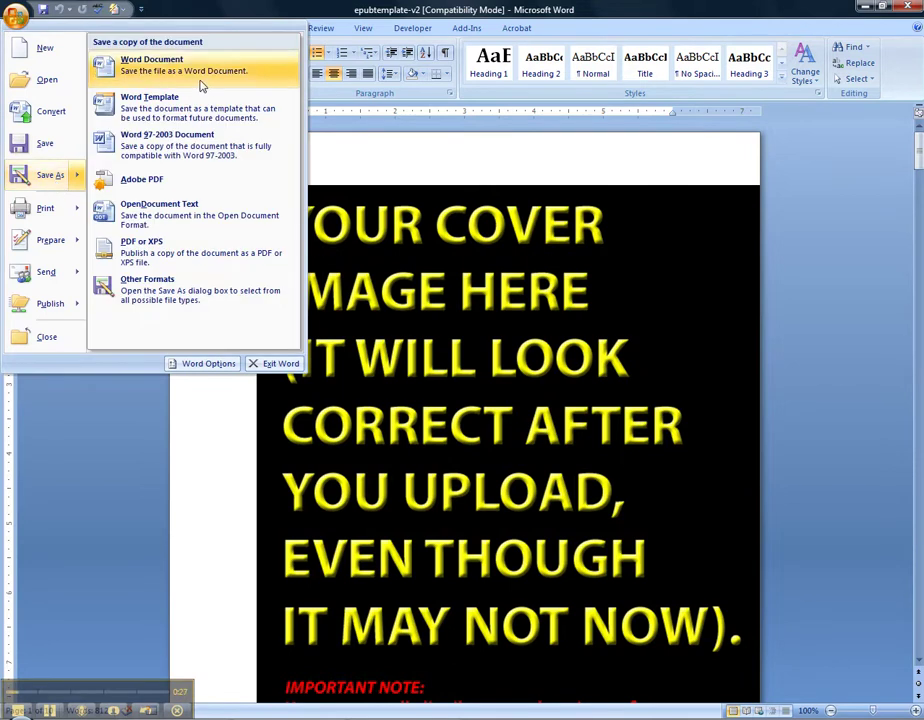
{"action": "left_click", "coordinate": [160, 150]}
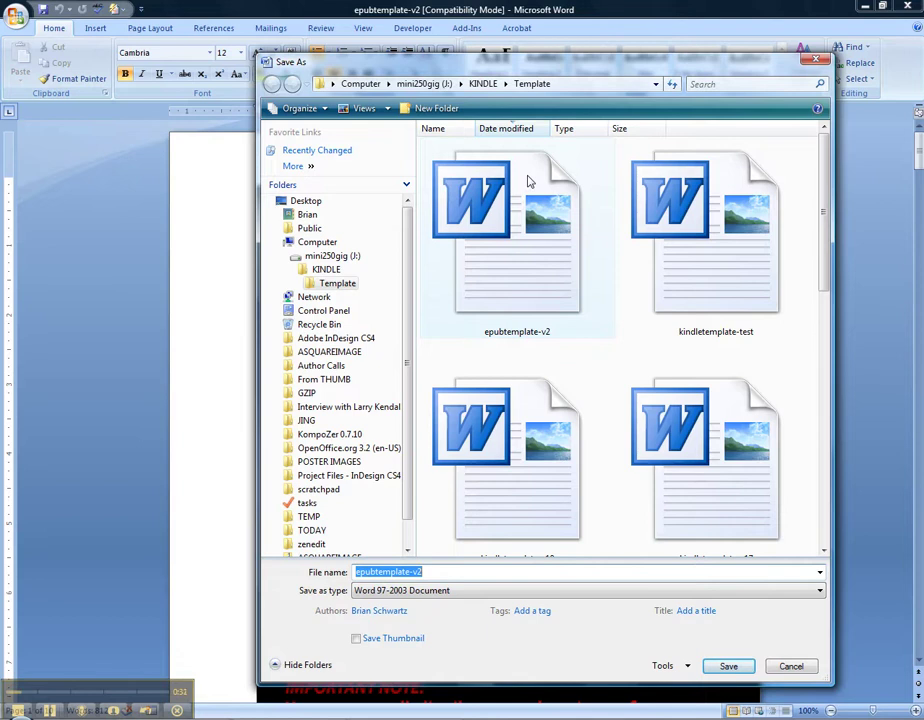
{"action": "type", "text": "tes"}
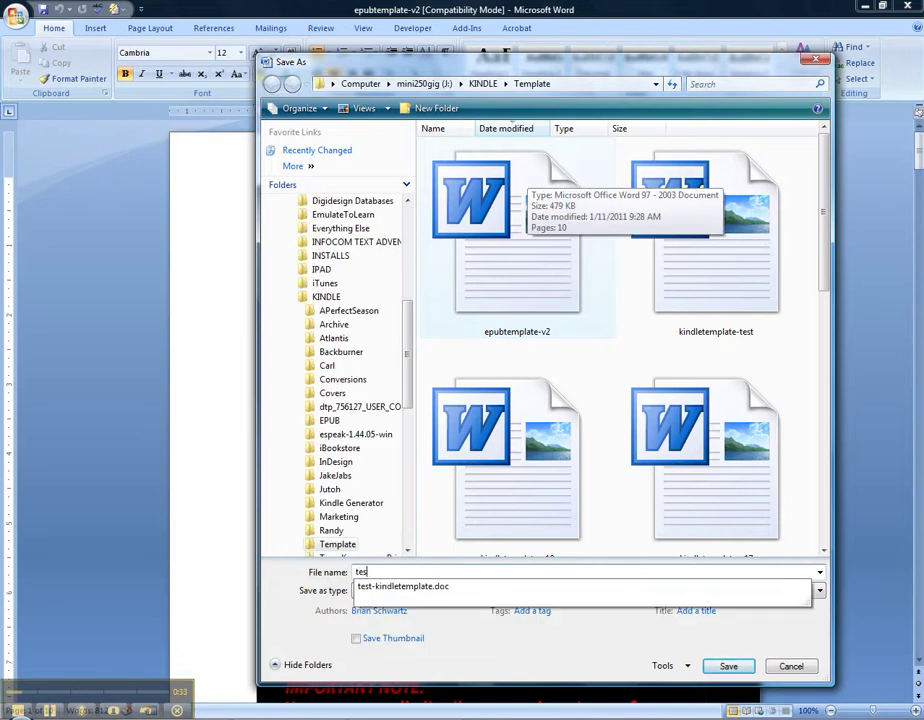
{"action": "type", "text": "t1"}
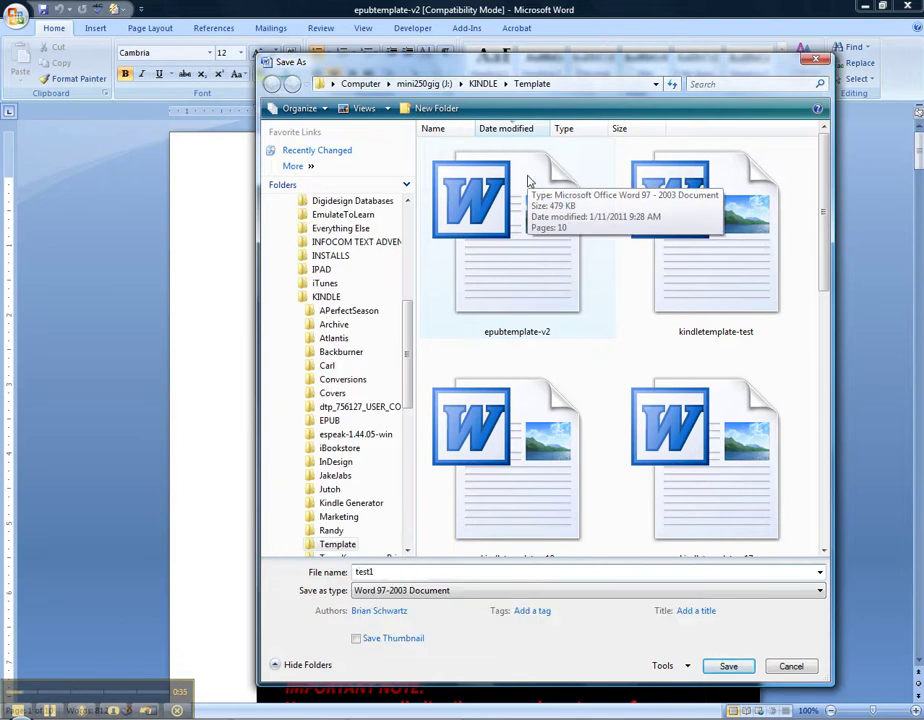
{"action": "key", "text": "Return"}
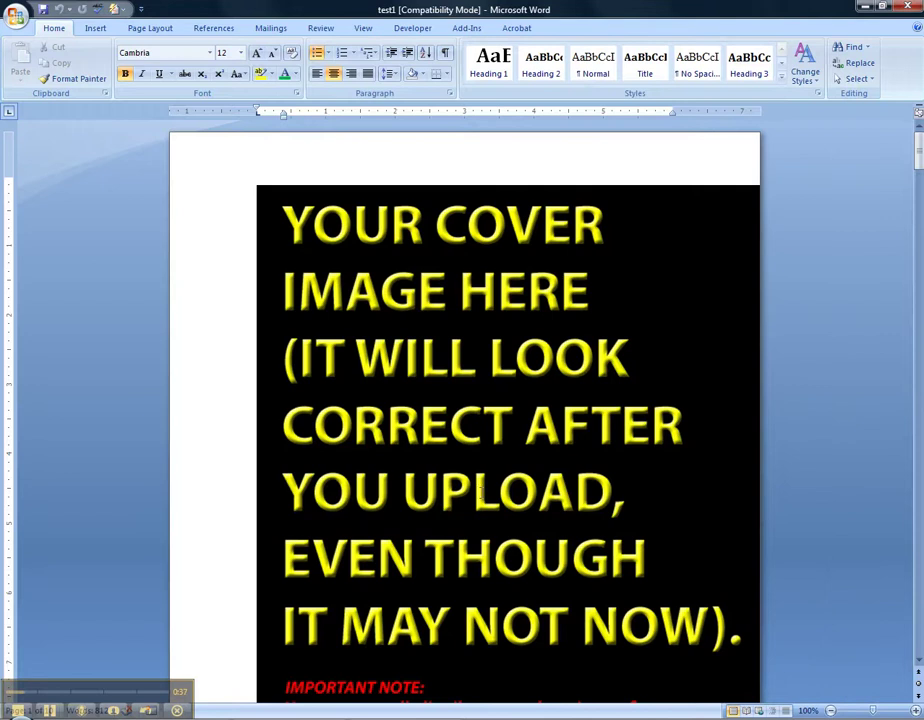
Switch to PubIt! in Firefox and open the TEST TITLE entry for editing
{"action": "key", "text": "alt+Tab"}
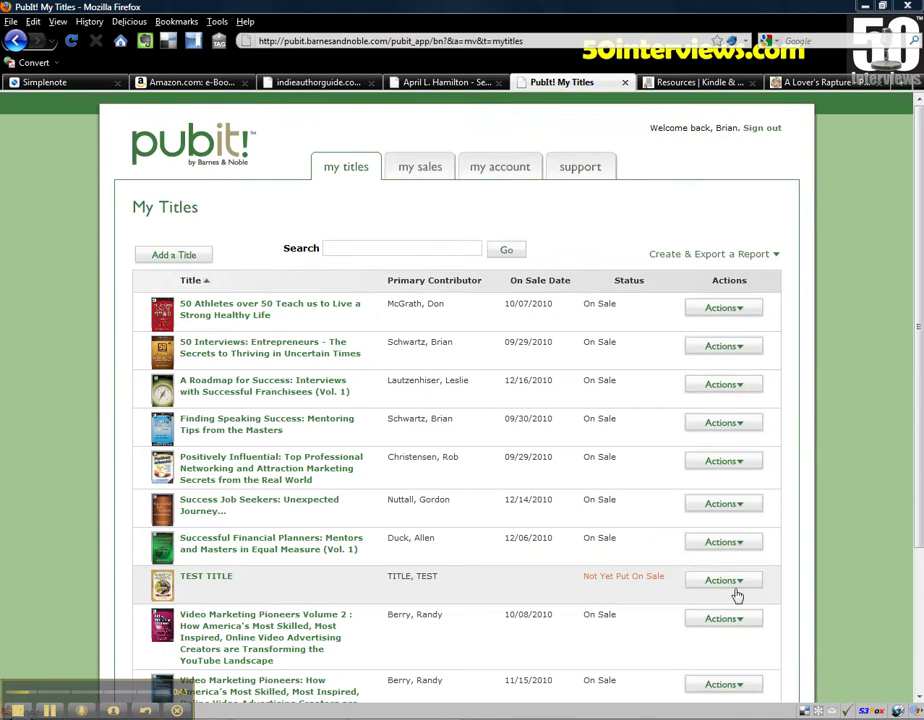
{"action": "left_click", "coordinate": [740, 582]}
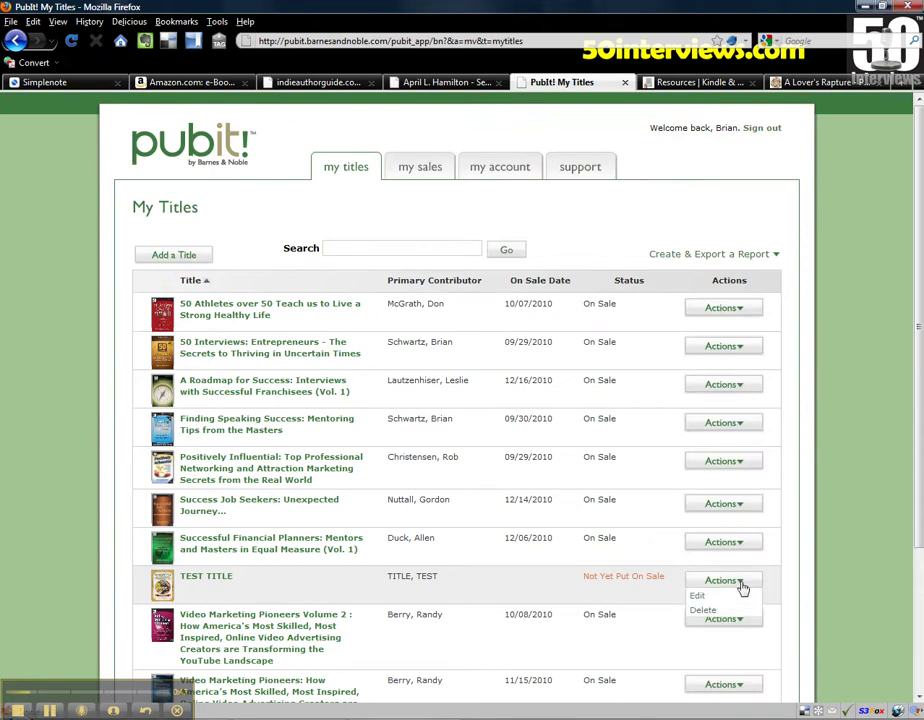
{"action": "left_click", "coordinate": [712, 603]}
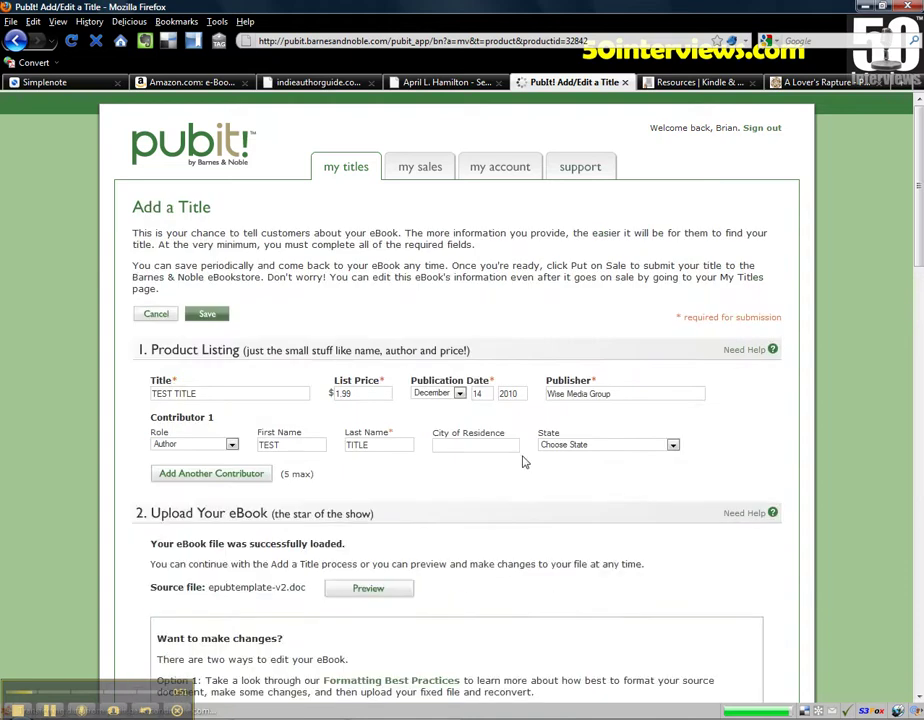
Replace the title's eBook file with test1.doc from the KINDLE > Template folder and generate its preview
{"action": "scroll", "coordinate": [480, 556], "scroll_direction": "down", "scroll_amount": 5}
{"action": "scroll", "coordinate": [507, 548], "scroll_direction": "down", "scroll_amount": 2}
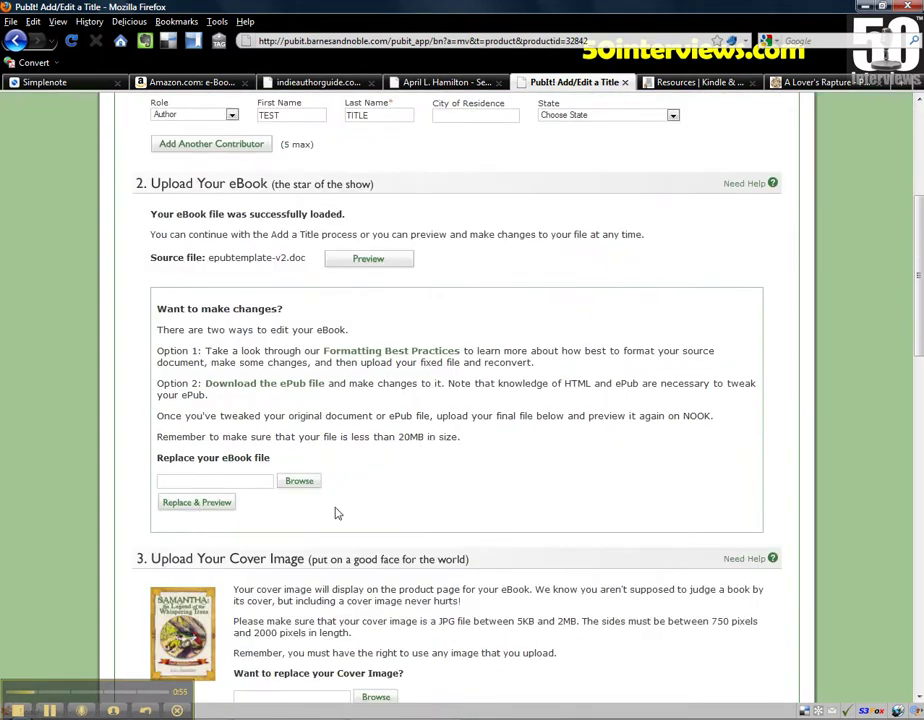
{"action": "left_click", "coordinate": [305, 483]}
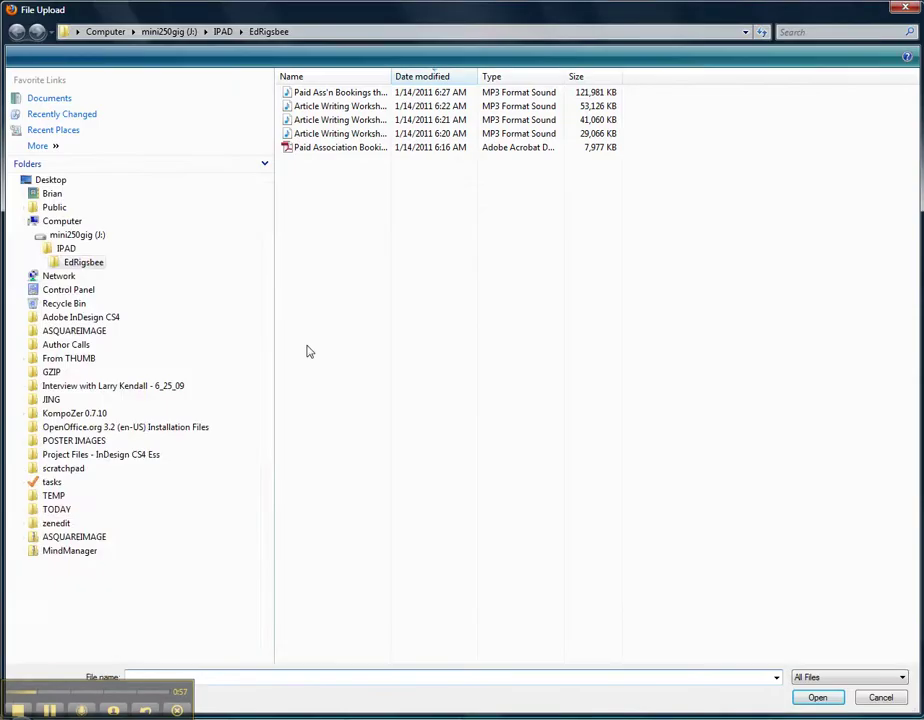
{"action": "left_click", "coordinate": [172, 33]}
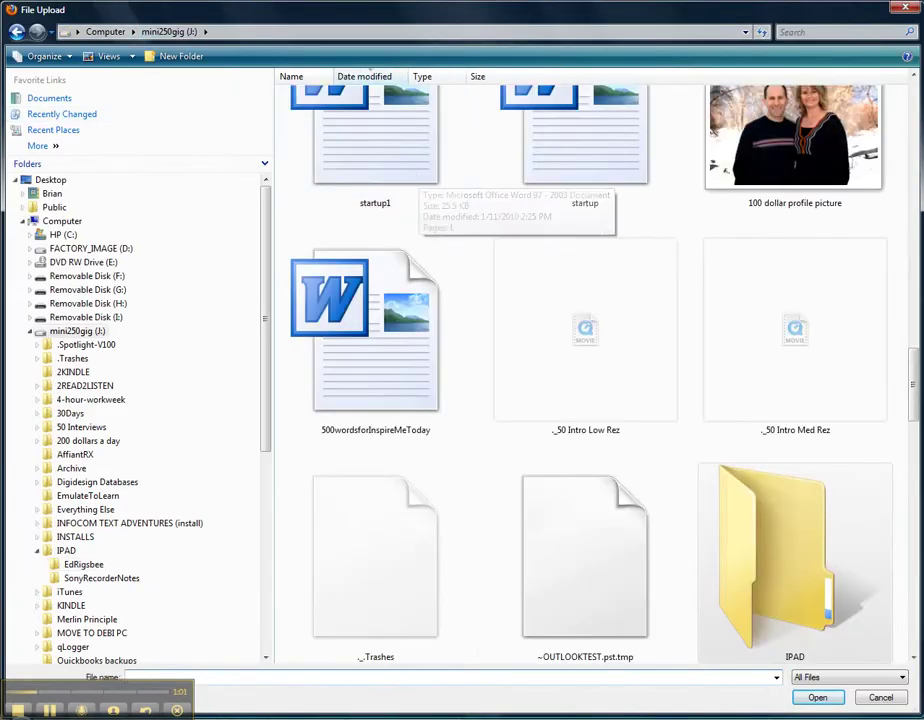
{"action": "key", "text": "alt+Left"}
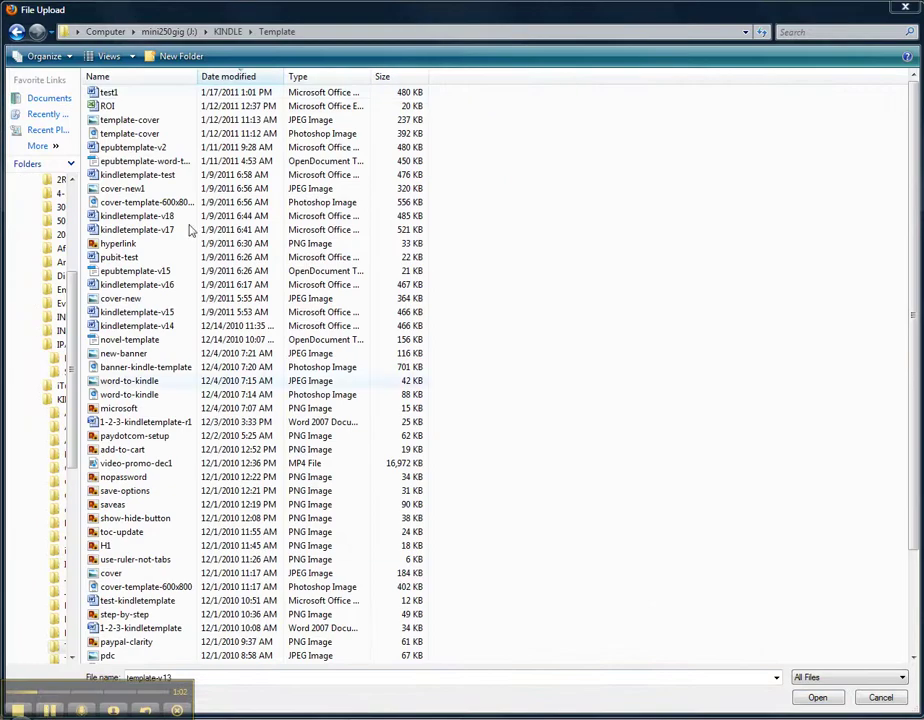
{"action": "double_click", "coordinate": [112, 92]}
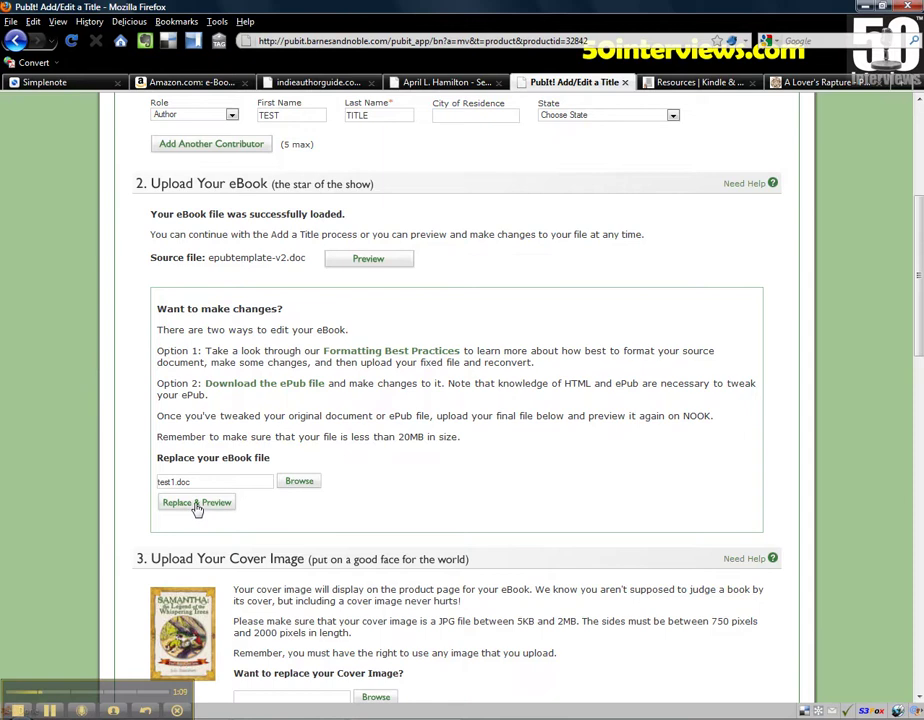
{"action": "left_click", "coordinate": [197, 506]}
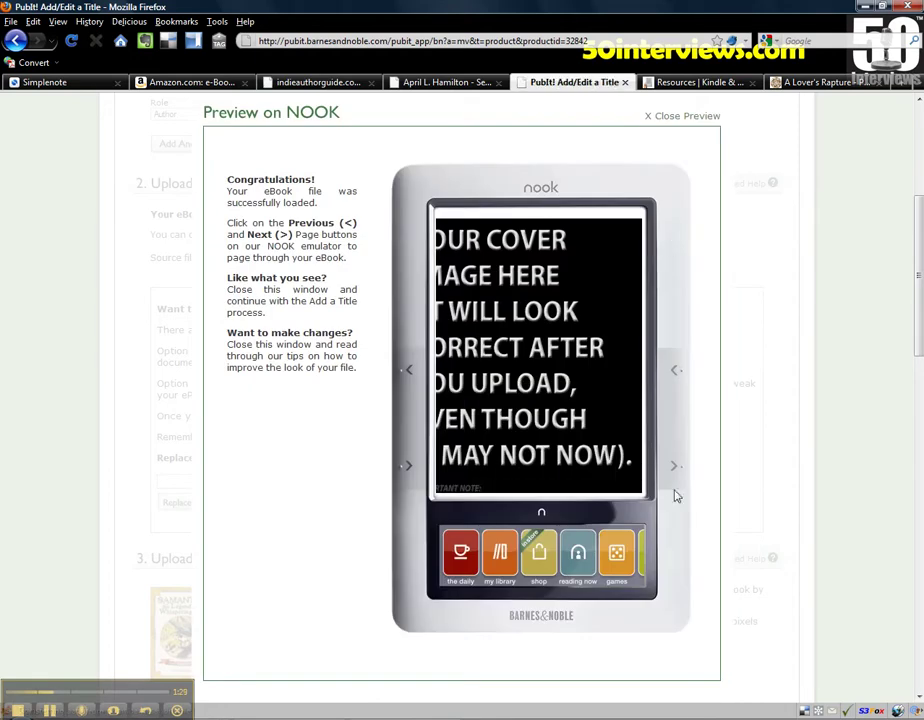
Page forward through the NOOK preview to examine how cover, text, images and chapters are formatted, and close the preview
{"action": "left_click", "coordinate": [674, 471]}
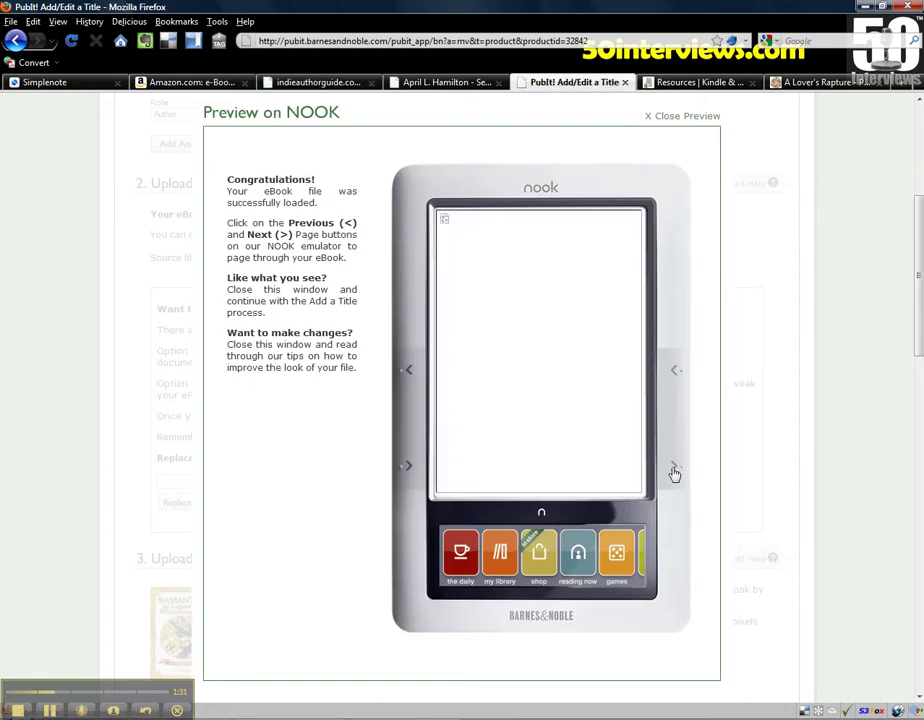
{"action": "left_click", "coordinate": [674, 471]}
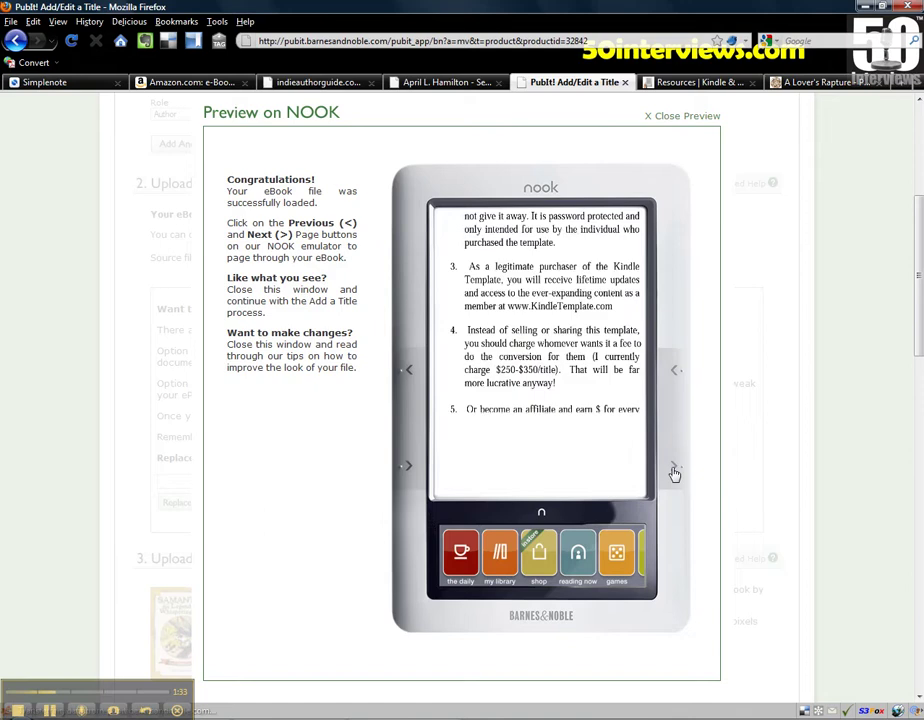
{"action": "left_click", "coordinate": [674, 471]}
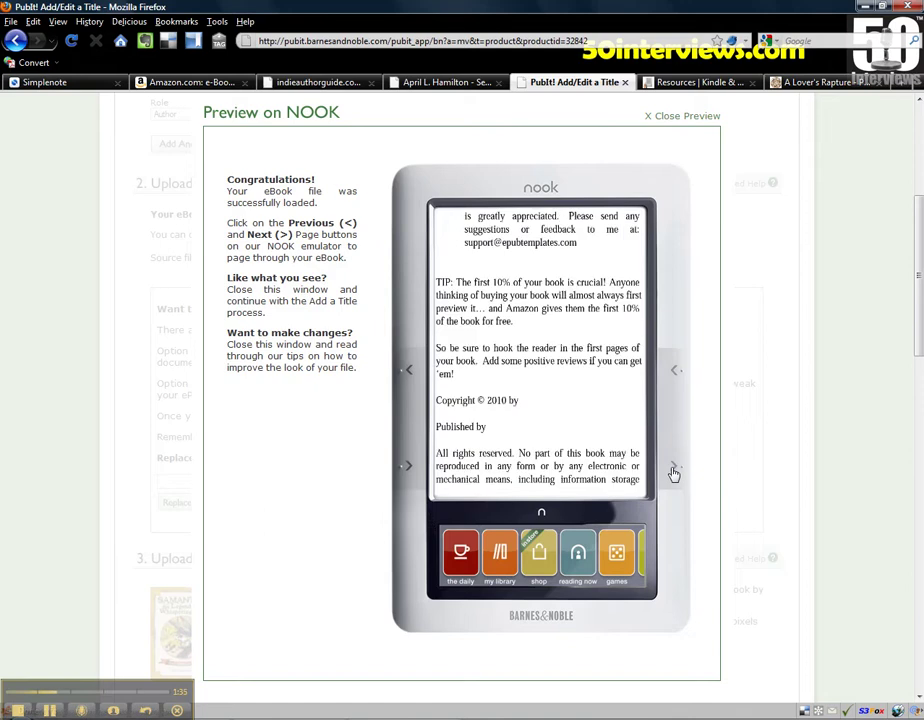
{"action": "left_click", "coordinate": [674, 471]}
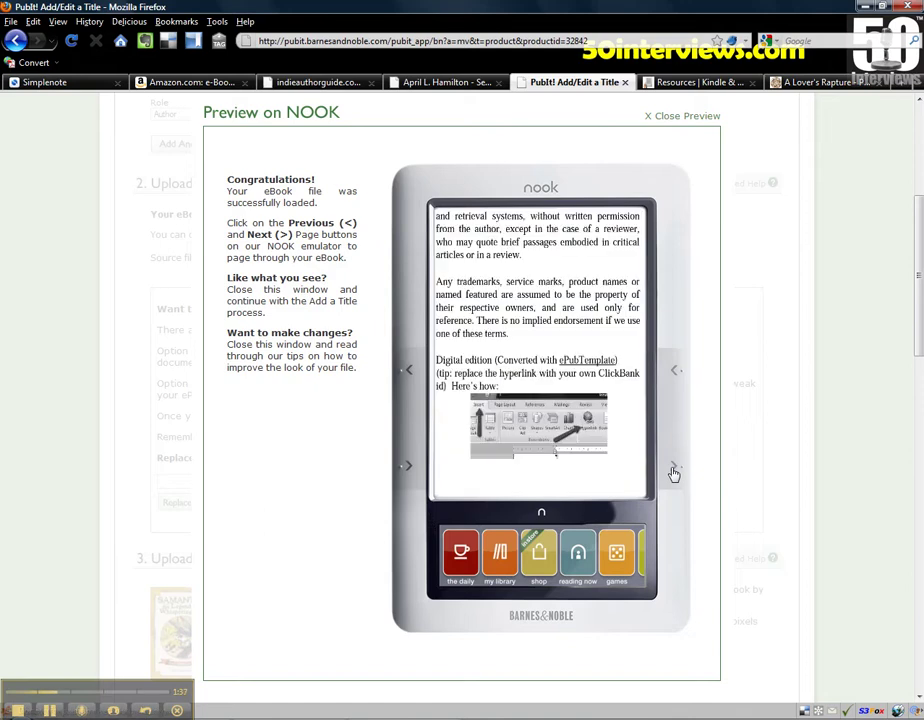
{"action": "left_click", "coordinate": [674, 471]}
{"action": "left_click", "coordinate": [674, 471]}
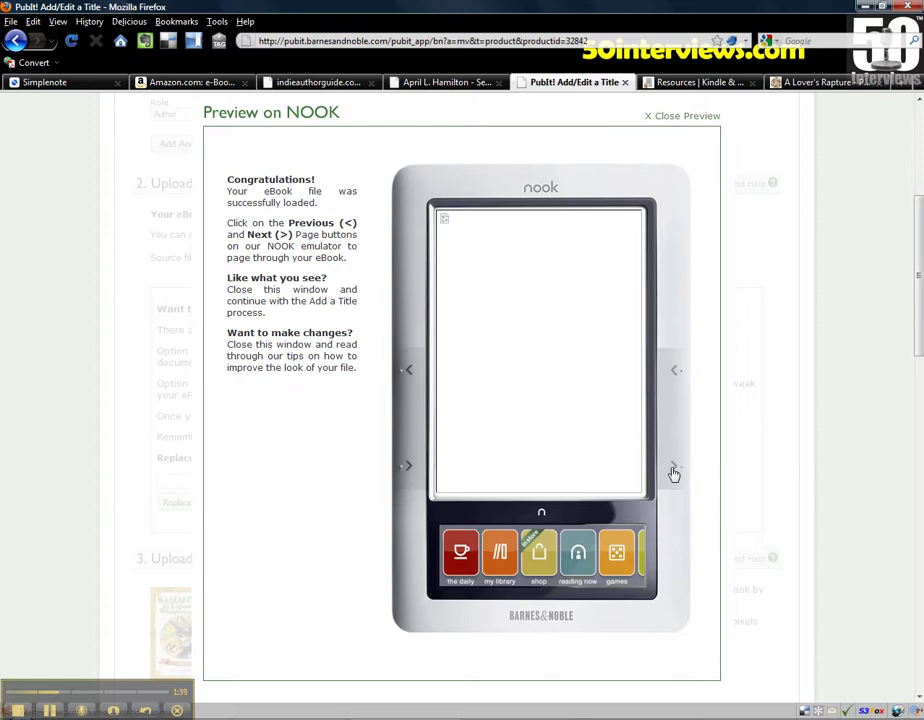
{"action": "left_click", "coordinate": [674, 471]}
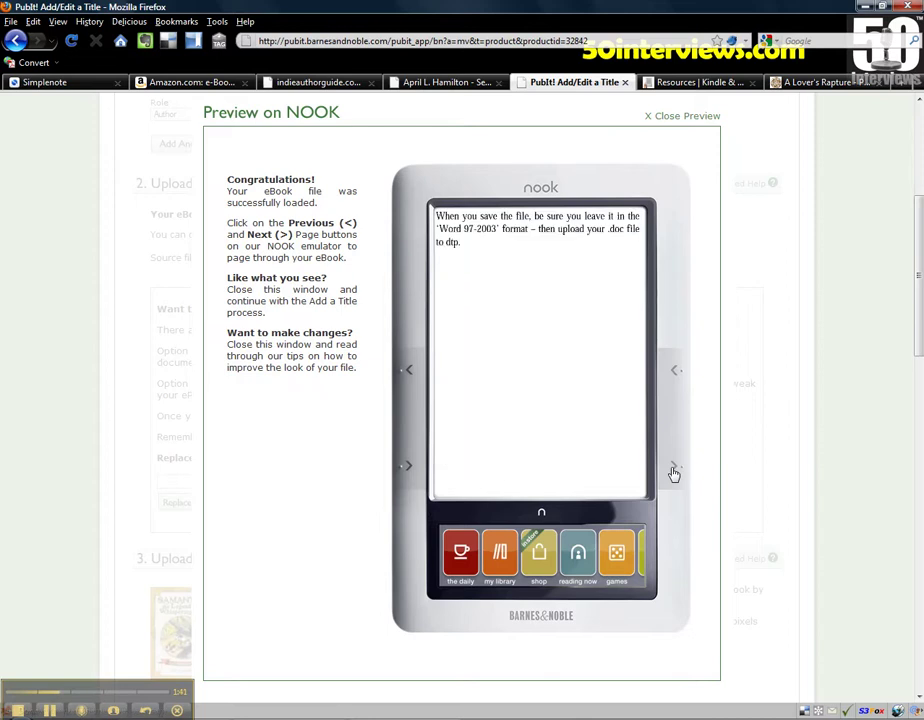
{"action": "left_click", "coordinate": [674, 471]}
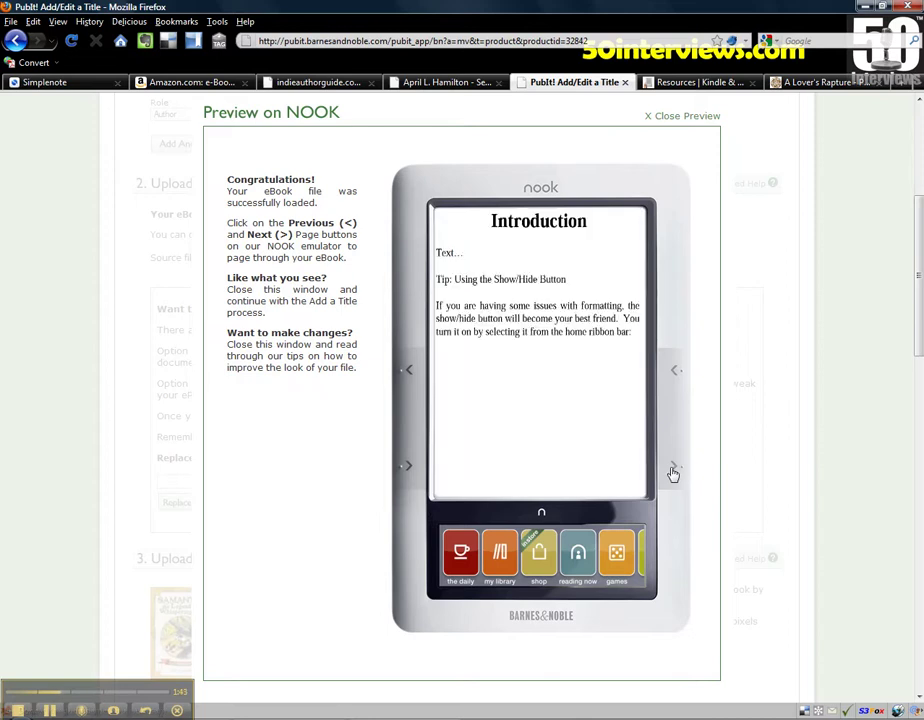
{"action": "left_click", "coordinate": [673, 470]}
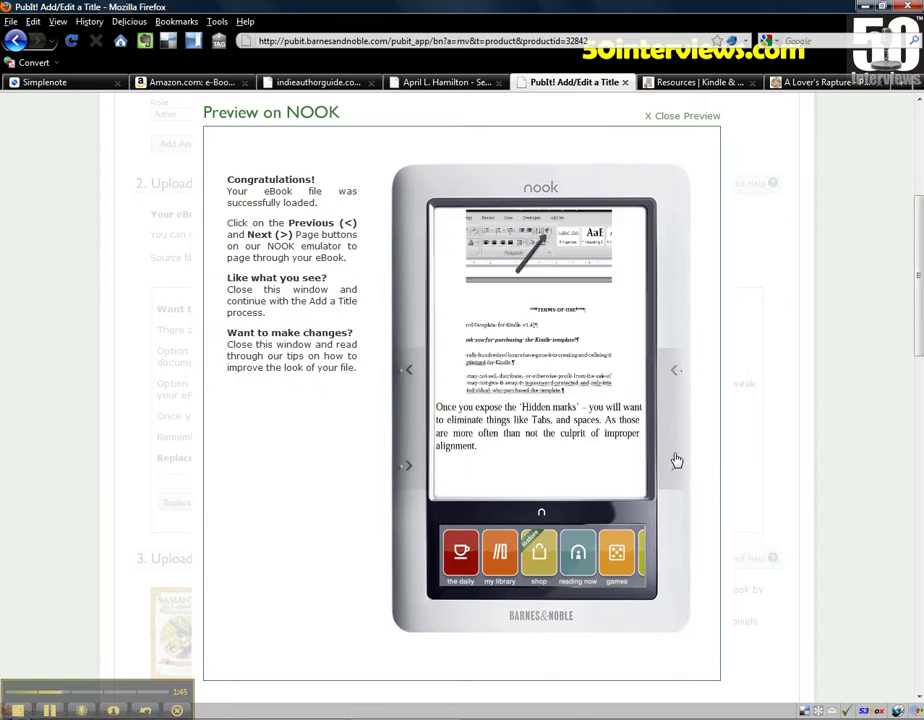
{"action": "left_click", "coordinate": [680, 464]}
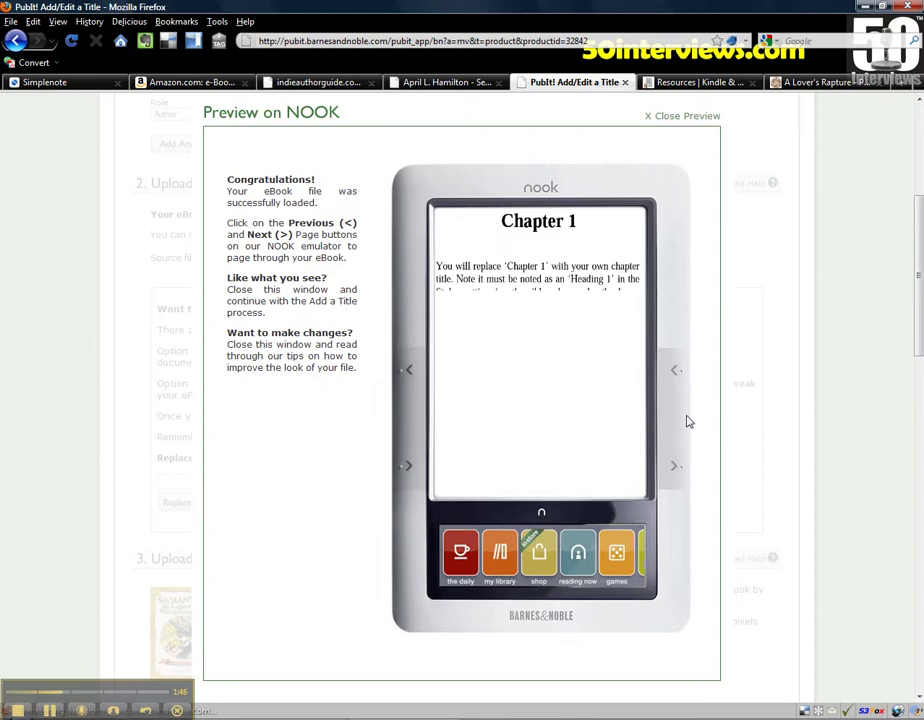
{"action": "left_click", "coordinate": [676, 466]}
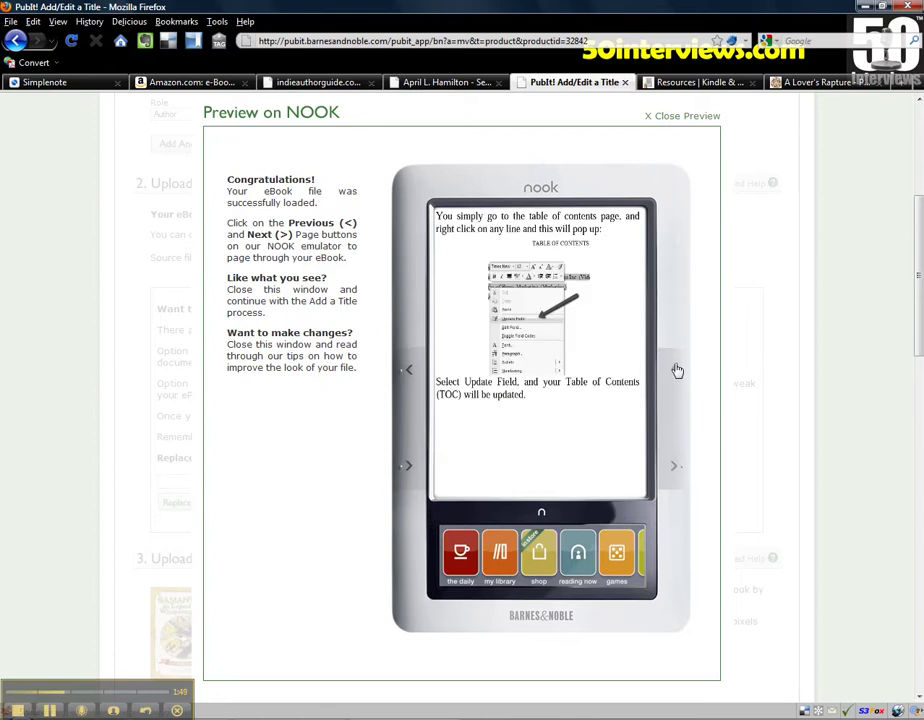
{"action": "left_click", "coordinate": [688, 119]}
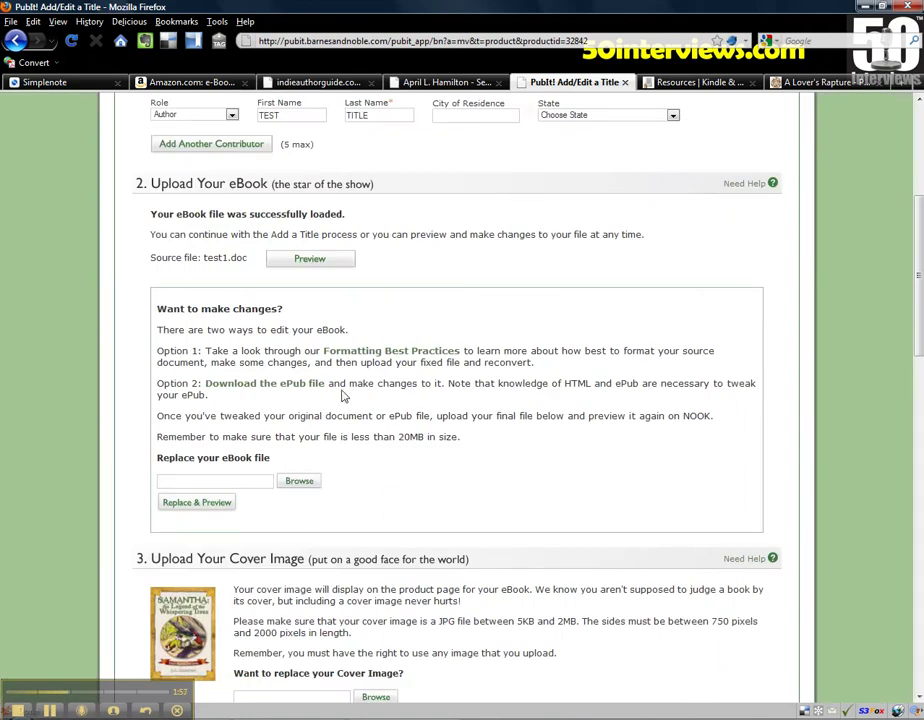
Switch to Word and delete the cover image placeholder and the blank page before the Title Page heading
{"action": "left_click", "coordinate": [325, 715]}
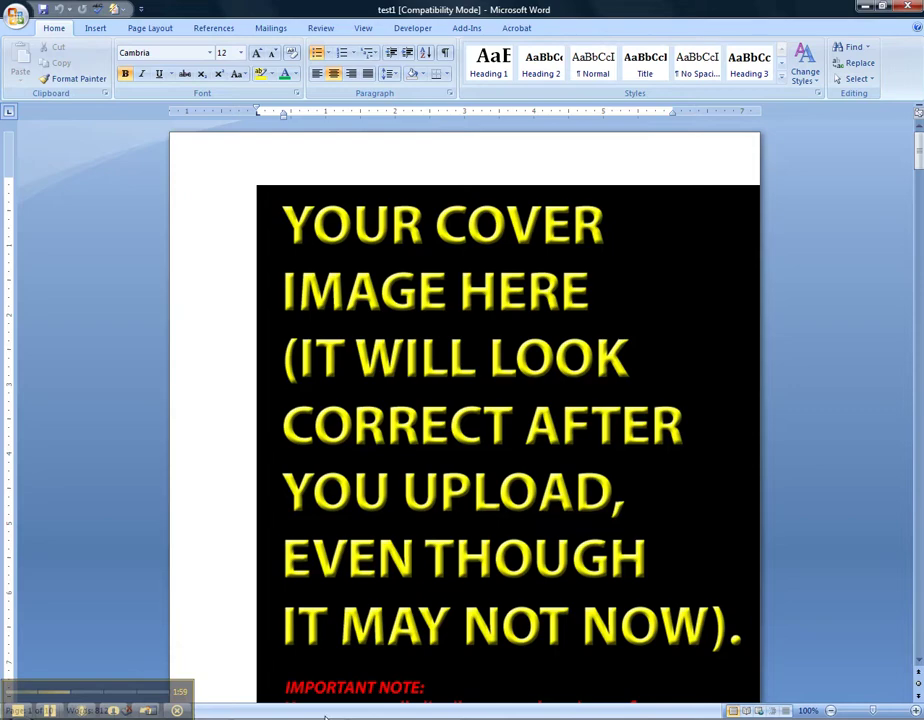
{"action": "left_click", "coordinate": [536, 422]}
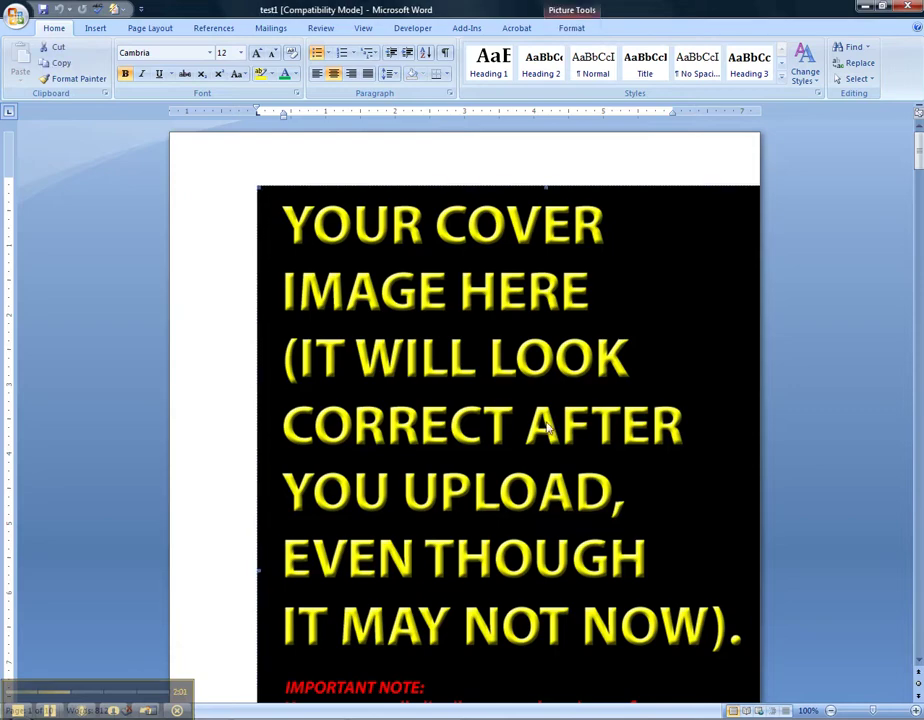
{"action": "key", "text": "Delete"}
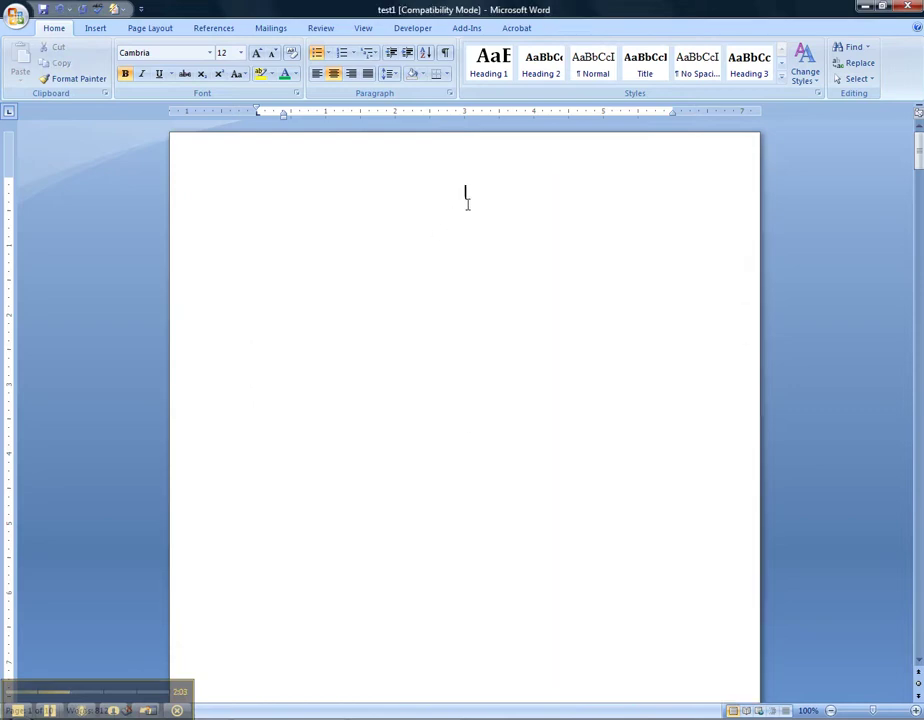
{"action": "key", "text": "Delete"}
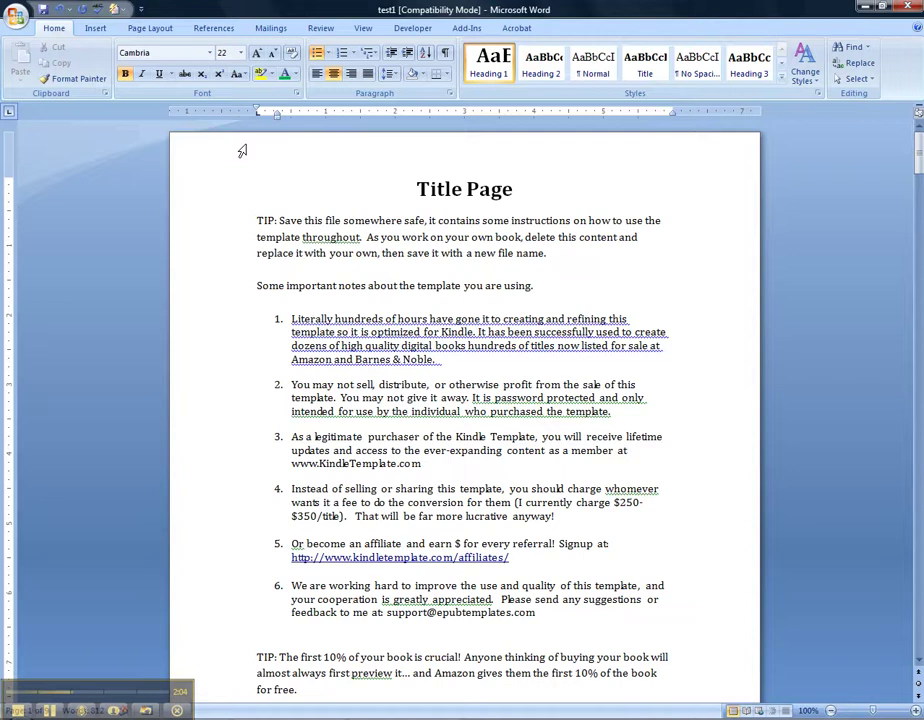
Save a copy of the document in OpenDocument Text format as test1-odt in the KINDLE > Template folder, accepting the format compatibility warning
{"action": "left_click", "coordinate": [15, 16]}
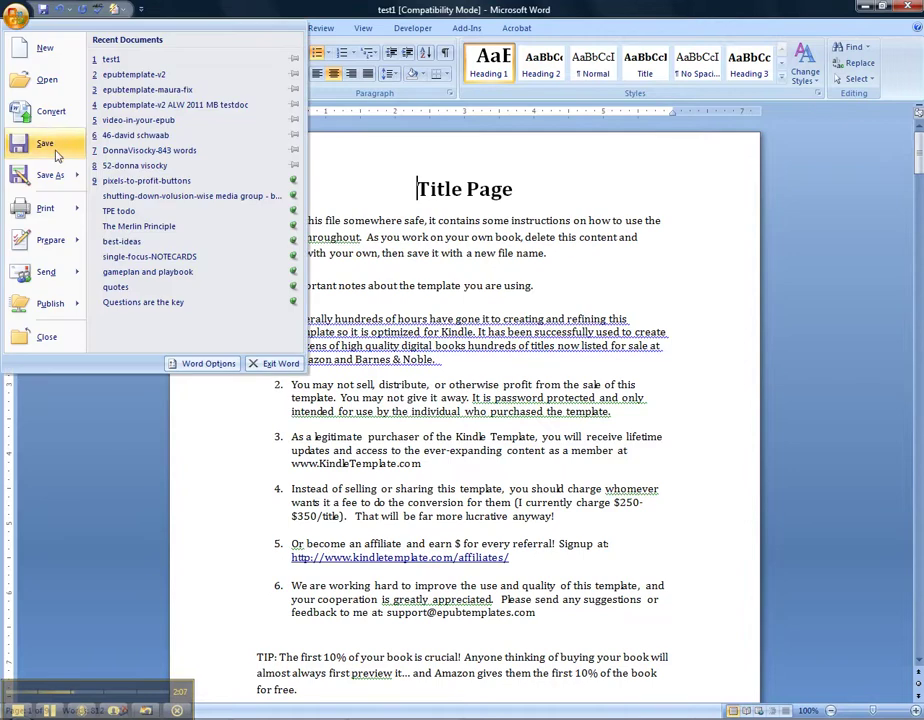
{"action": "mouse_move", "coordinate": [50, 186]}
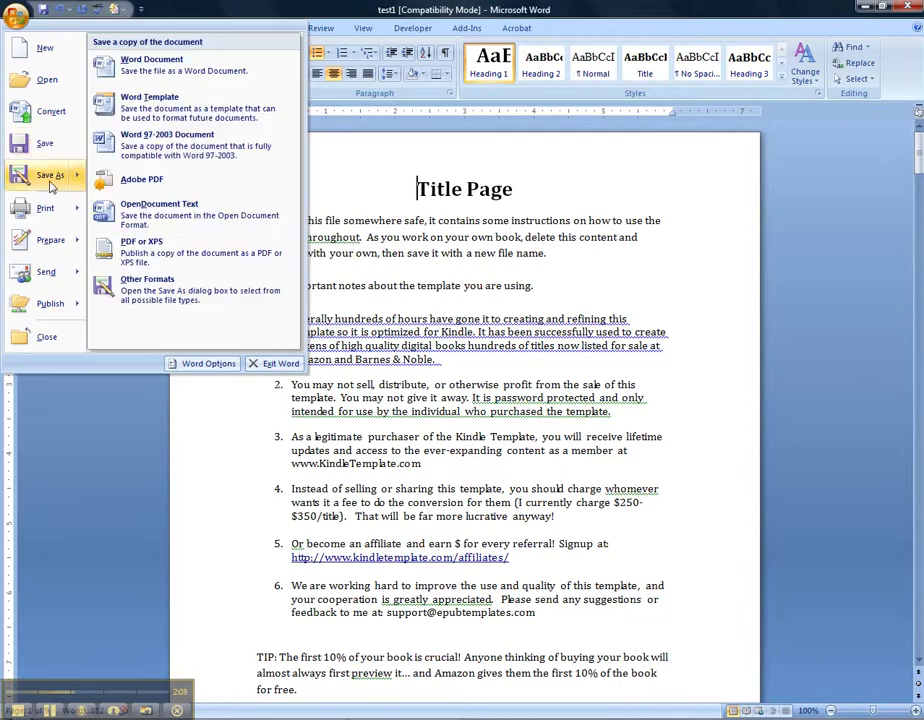
{"action": "left_click", "coordinate": [185, 225]}
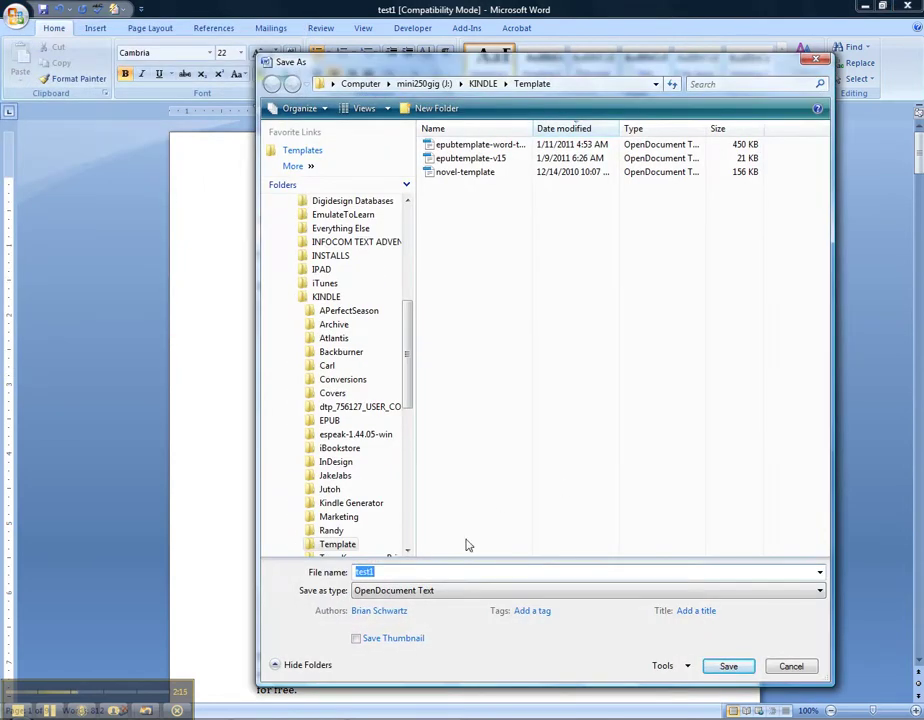
{"action": "left_click", "coordinate": [391, 572]}
{"action": "left_click", "coordinate": [728, 667]}
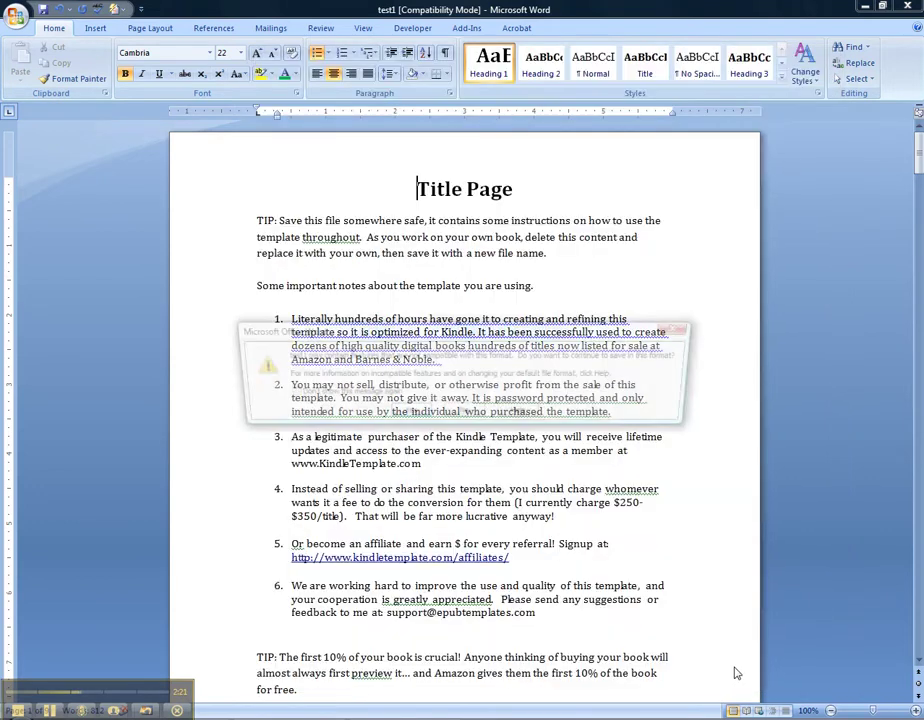
{"action": "left_click", "coordinate": [408, 414]}
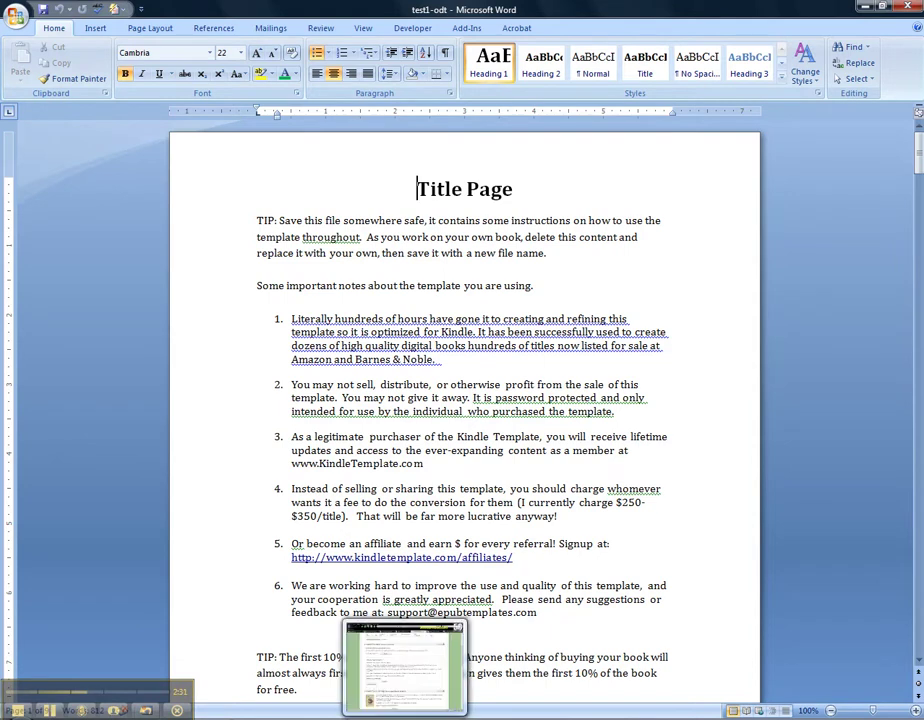
{"action": "left_click", "coordinate": [410, 668]}
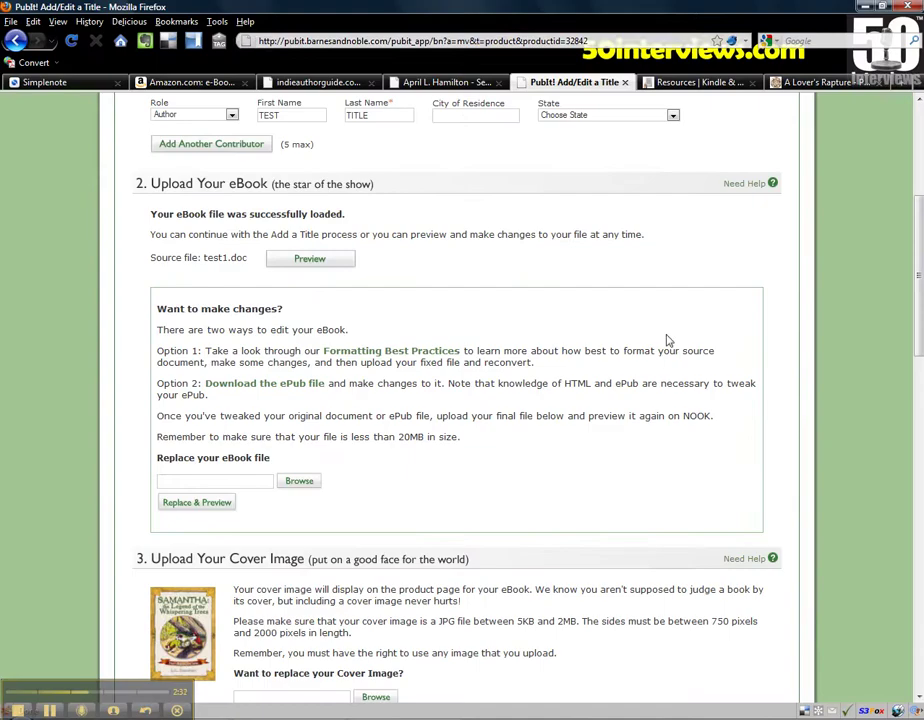
{"action": "left_click", "coordinate": [481, 40]}
{"action": "type", "text": "kindle"}
{"action": "key", "text": "Down"}
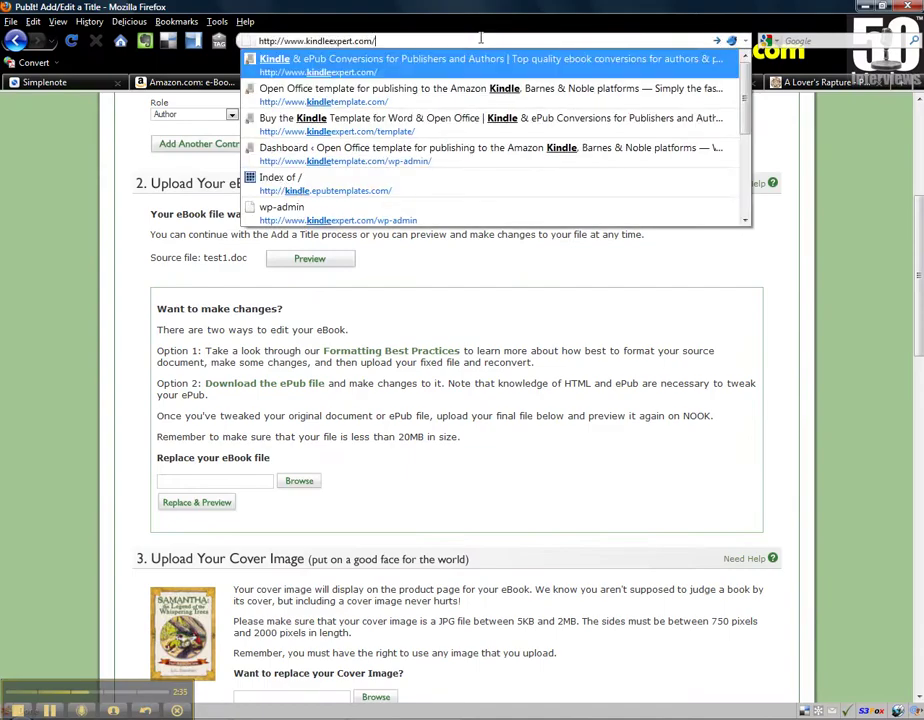
{"action": "key", "text": "Return"}
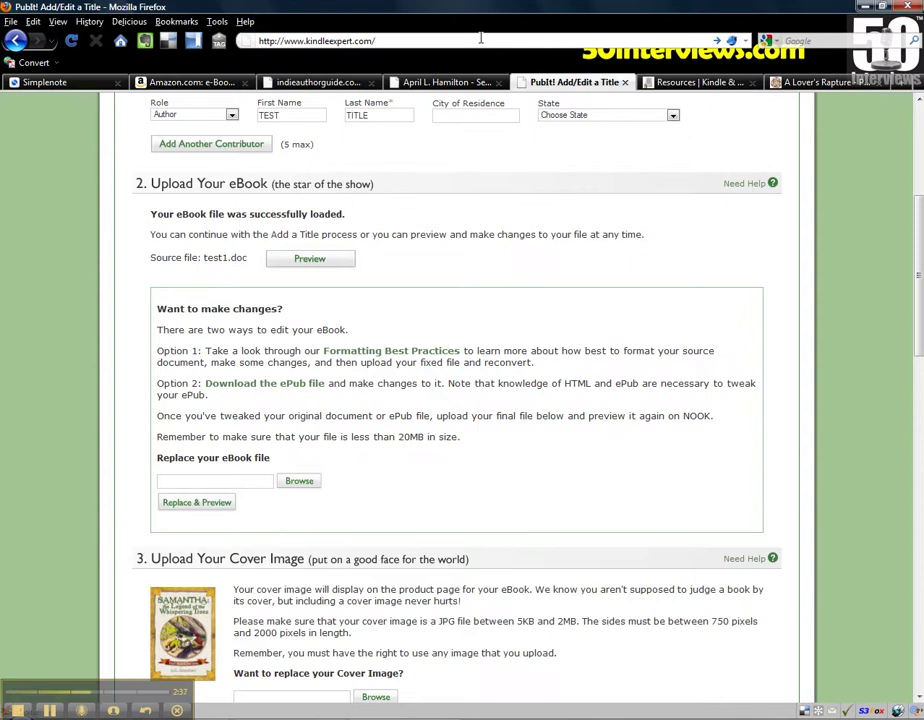
{"action": "type", "text": "converter"}
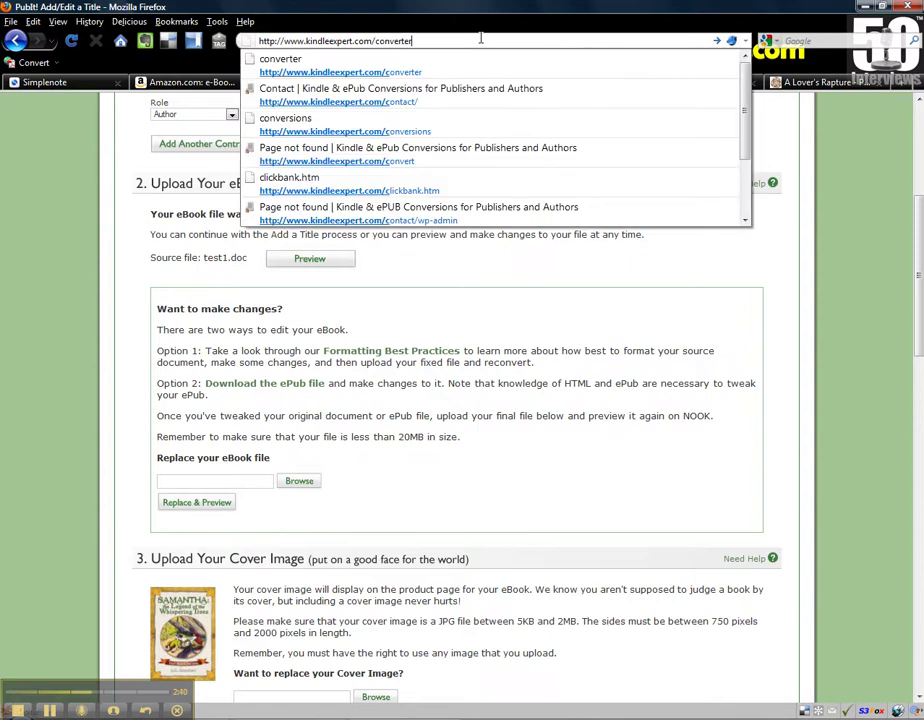
{"action": "key", "text": "Return"}
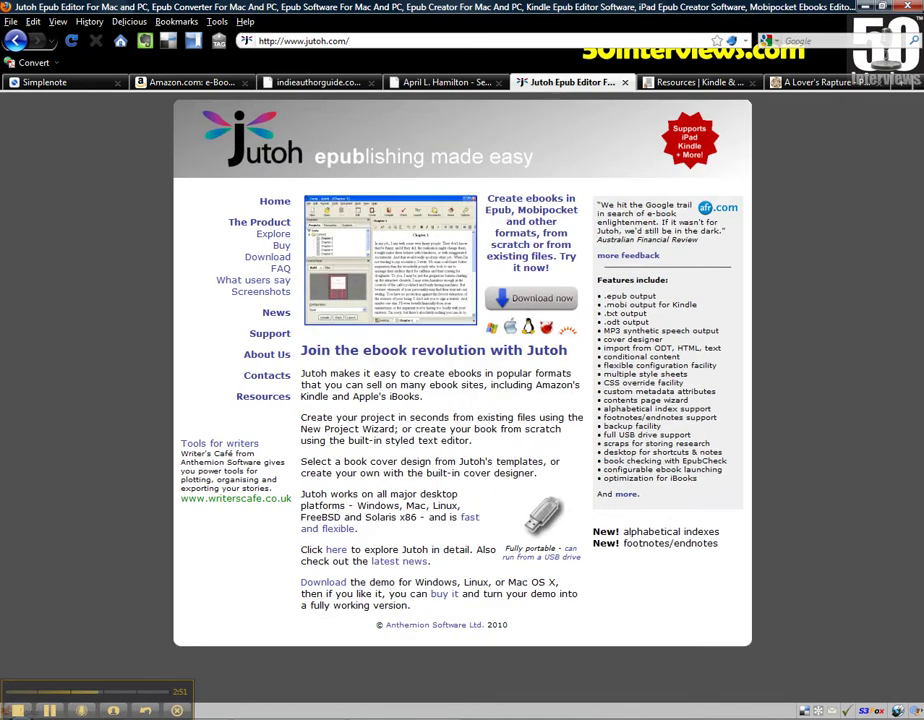
Find Jutoh 1.22 among the installed programs and launch it
{"action": "key", "text": "super"}
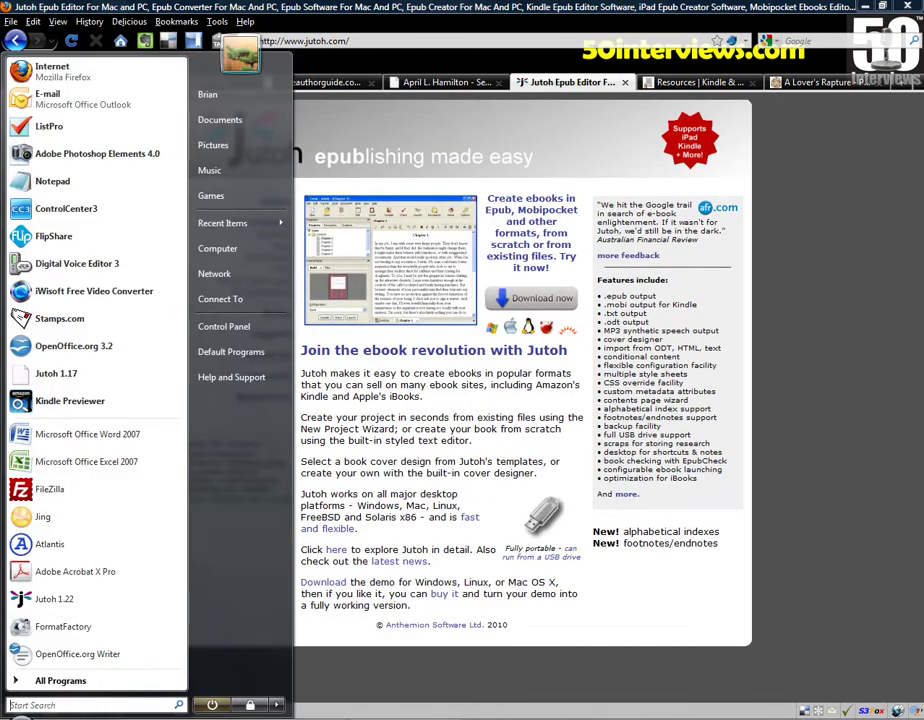
{"action": "type", "text": "jutoh"}
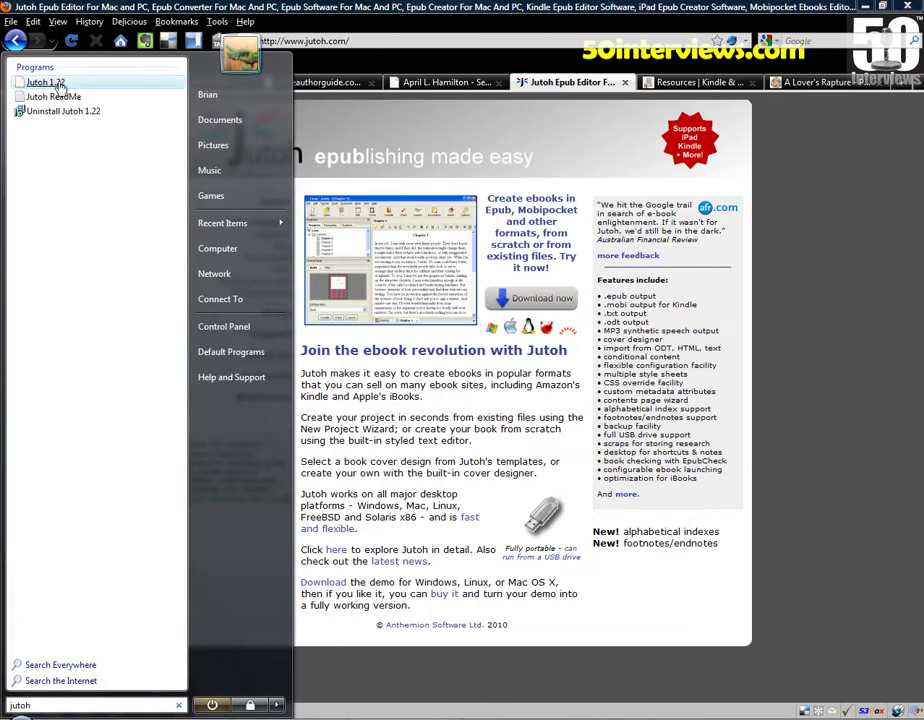
{"action": "left_click", "coordinate": [66, 88]}
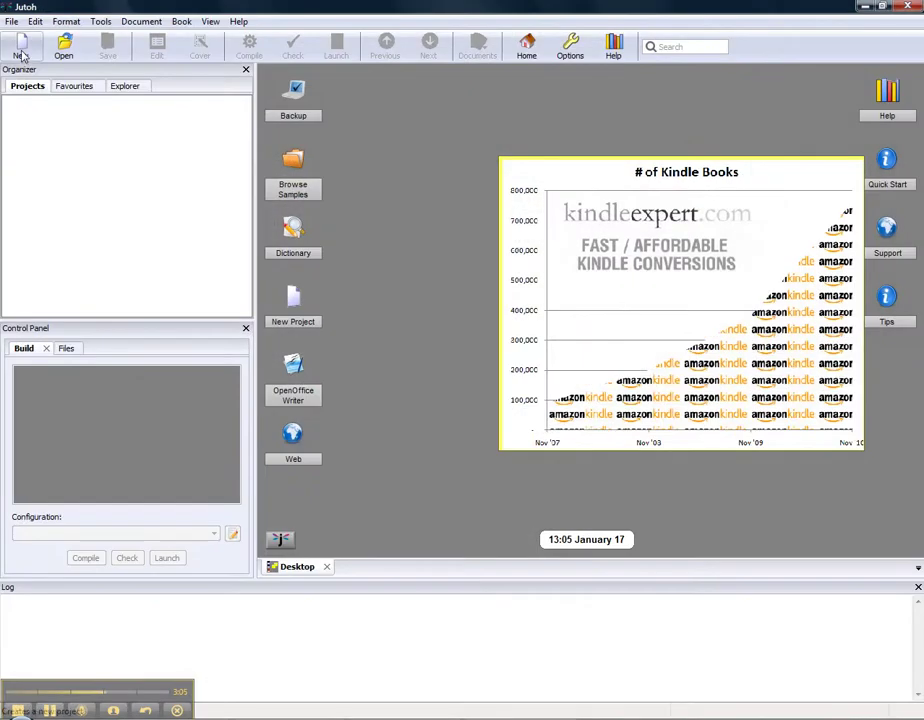
Start a new project with the book title TEST, accepting the default author, project location, ebook formats and import options
{"action": "left_click", "coordinate": [21, 50]}
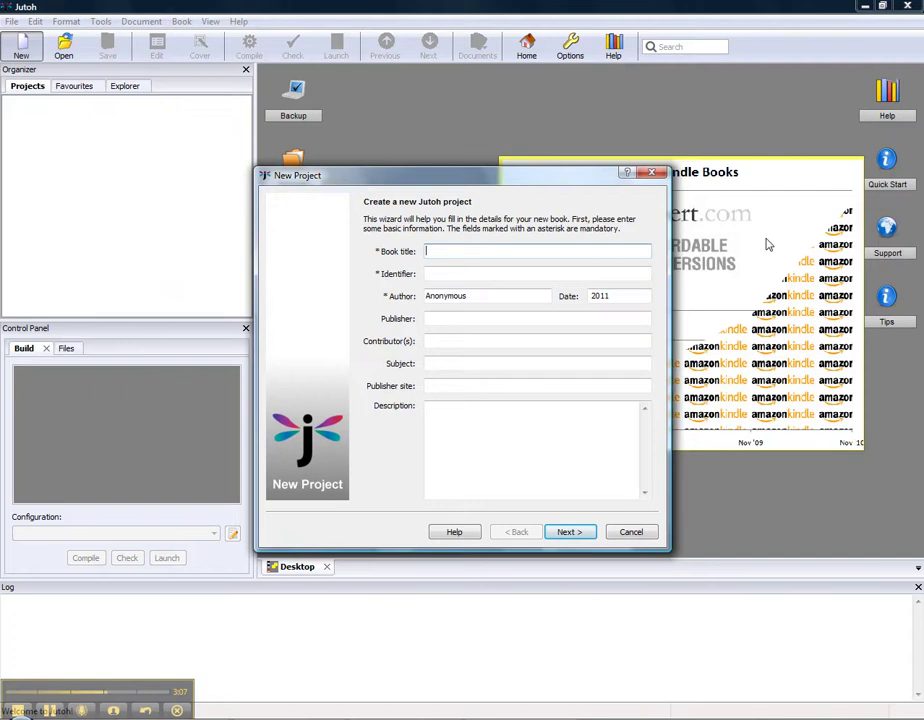
{"action": "type", "text": "TEST"}
{"action": "key", "text": "Tab"}
{"action": "key", "text": "Tab"}
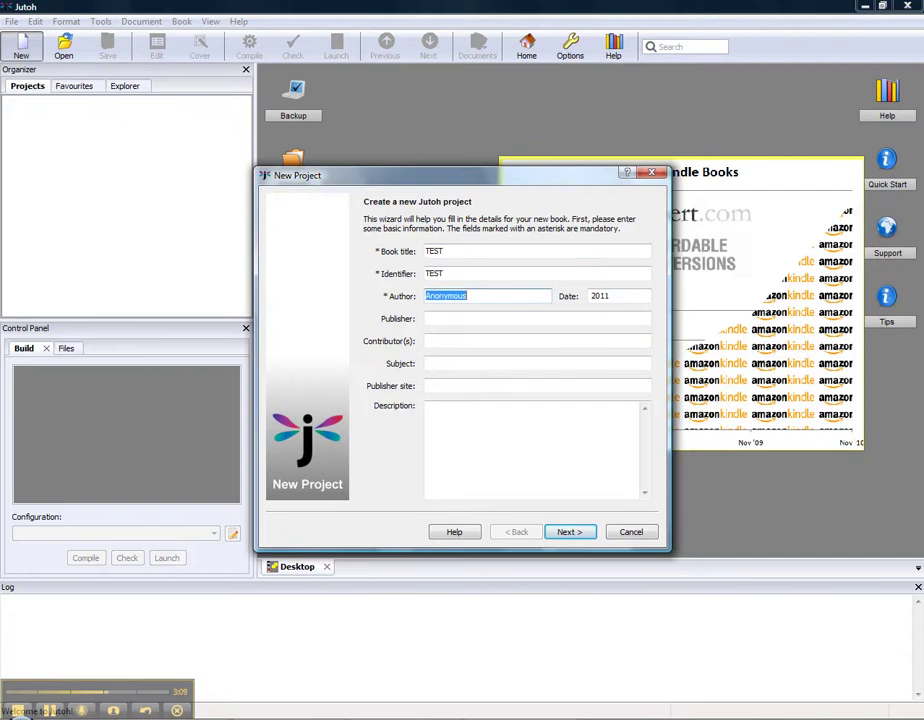
{"action": "left_click", "coordinate": [568, 532]}
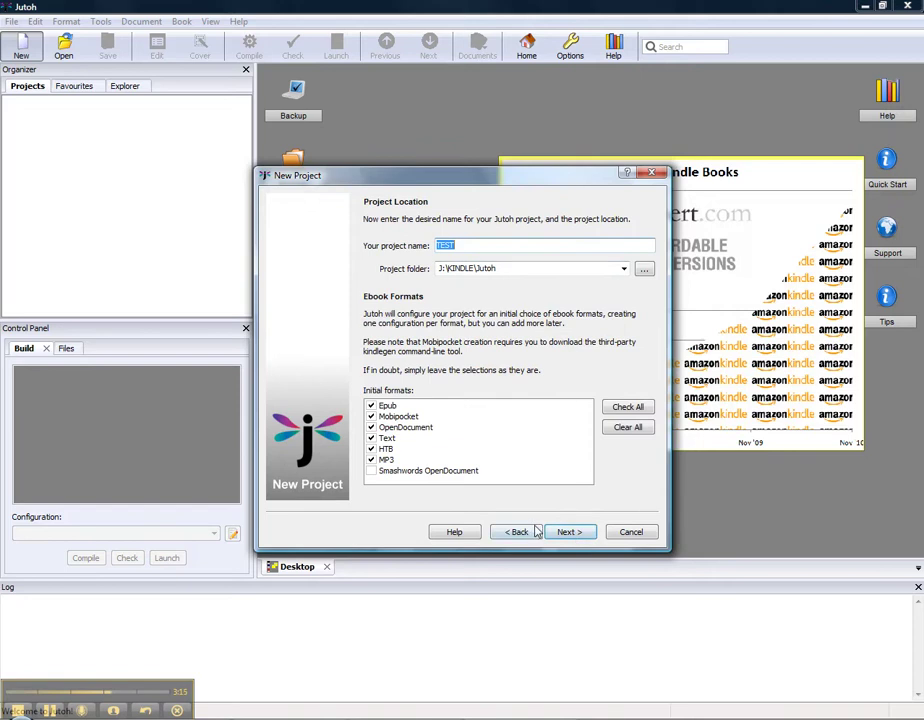
{"action": "left_click", "coordinate": [574, 538]}
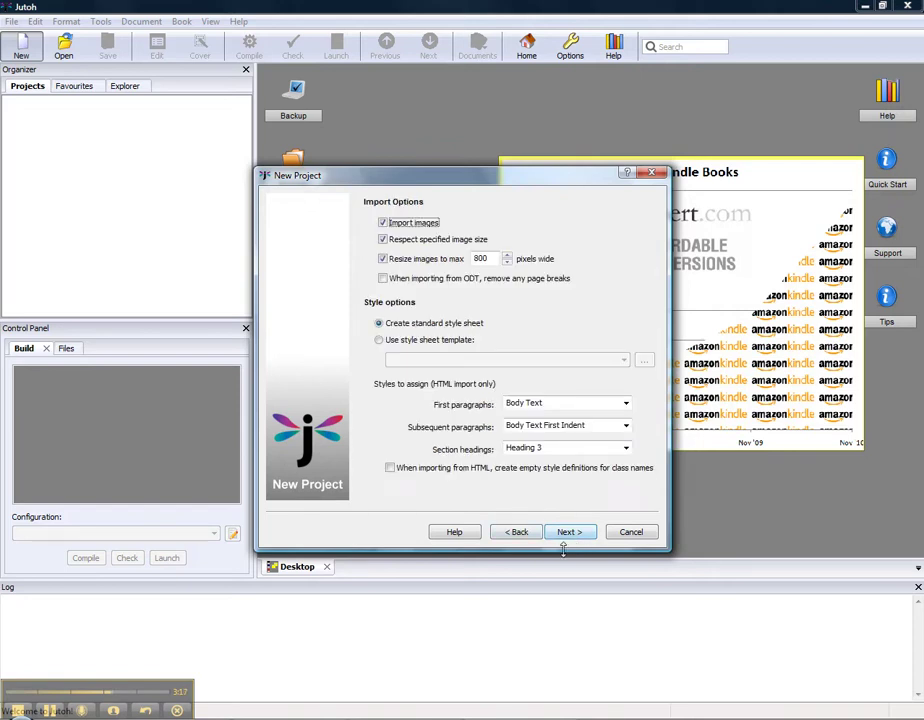
{"action": "left_click", "coordinate": [568, 533]}
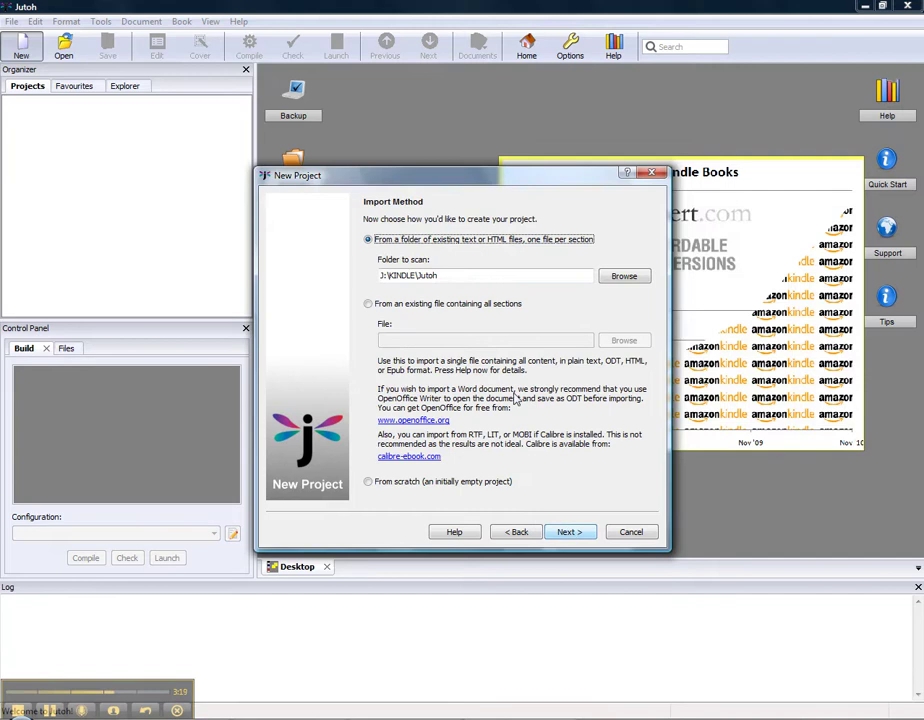
Set the project to import from an existing file containing all sections, choosing test1-odt from the KINDLE > Template folder
{"action": "left_click", "coordinate": [368, 304]}
{"action": "left_click", "coordinate": [624, 340]}
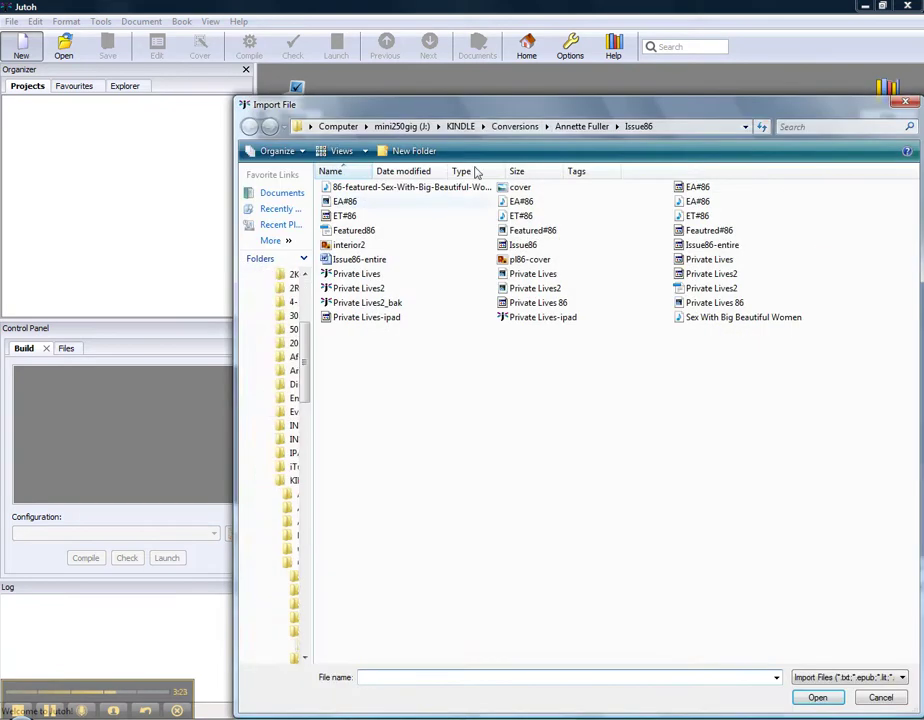
{"action": "left_click", "coordinate": [460, 126]}
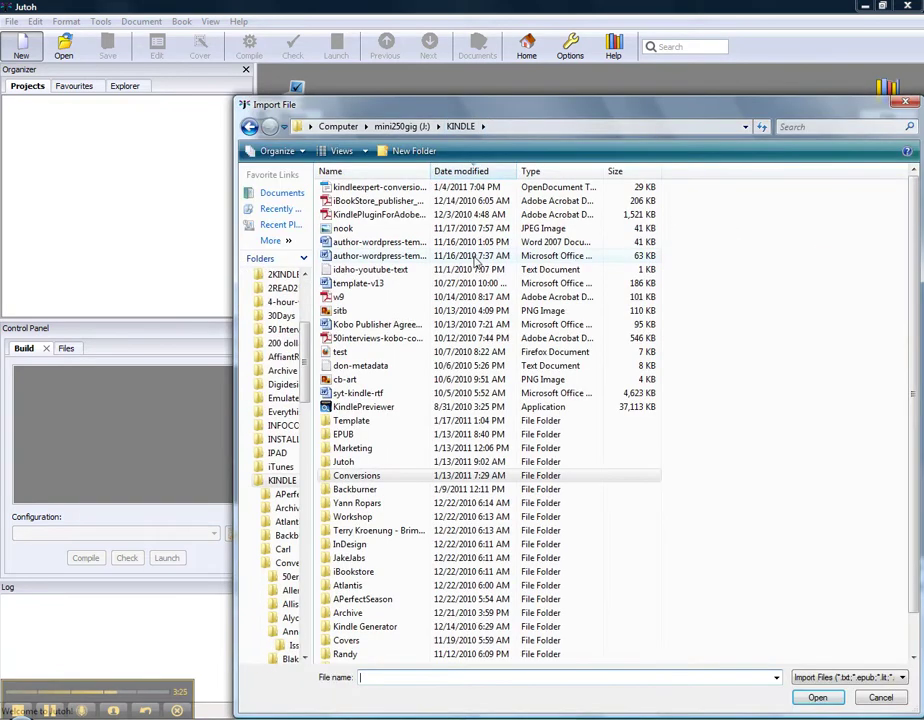
{"action": "double_click", "coordinate": [400, 421]}
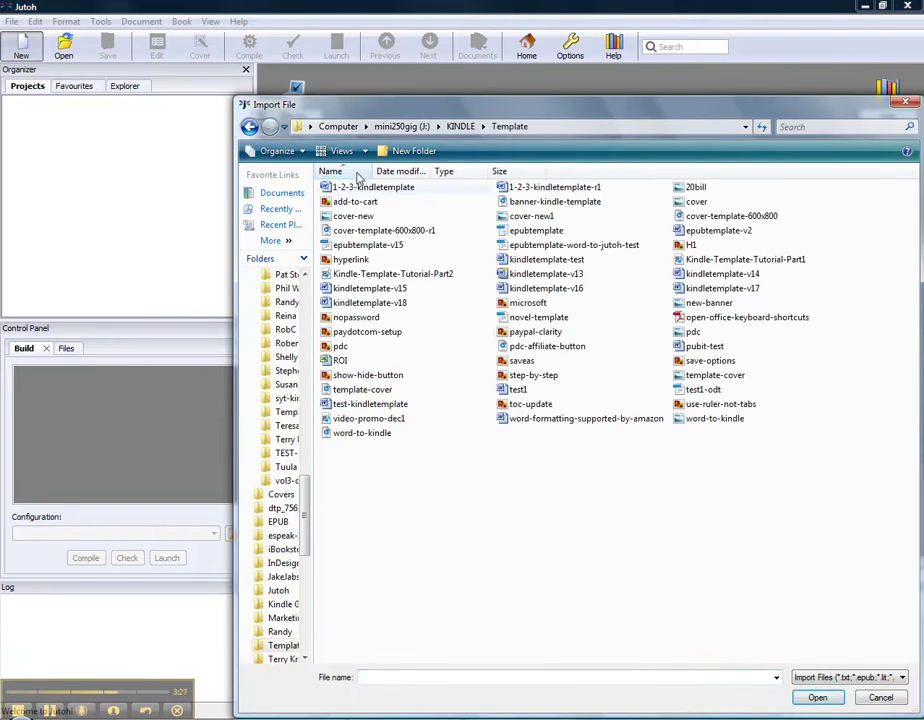
{"action": "left_click", "coordinate": [303, 151]}
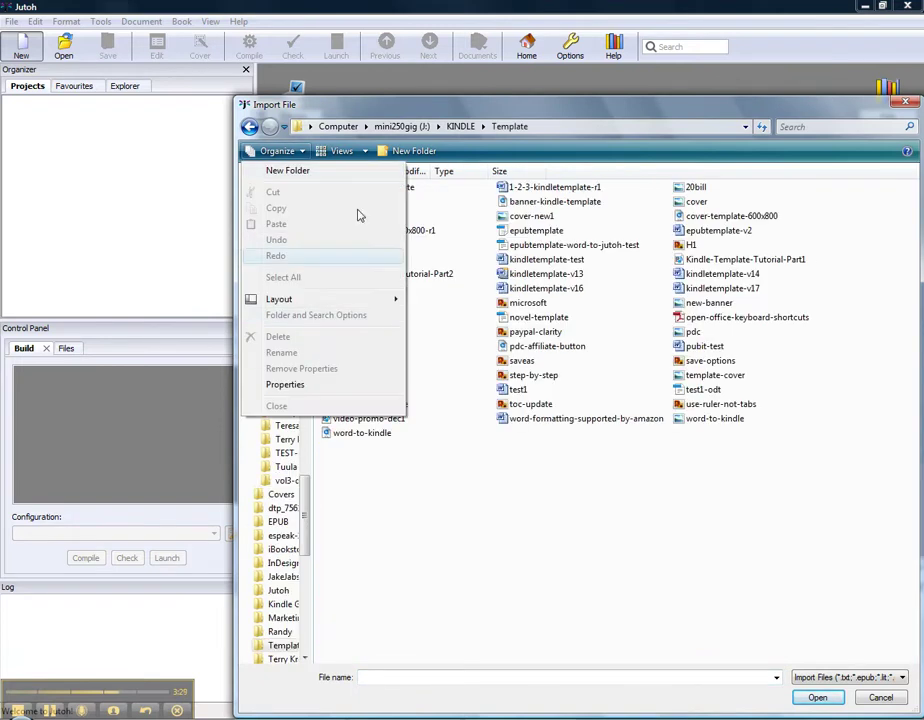
{"action": "left_click", "coordinate": [366, 151]}
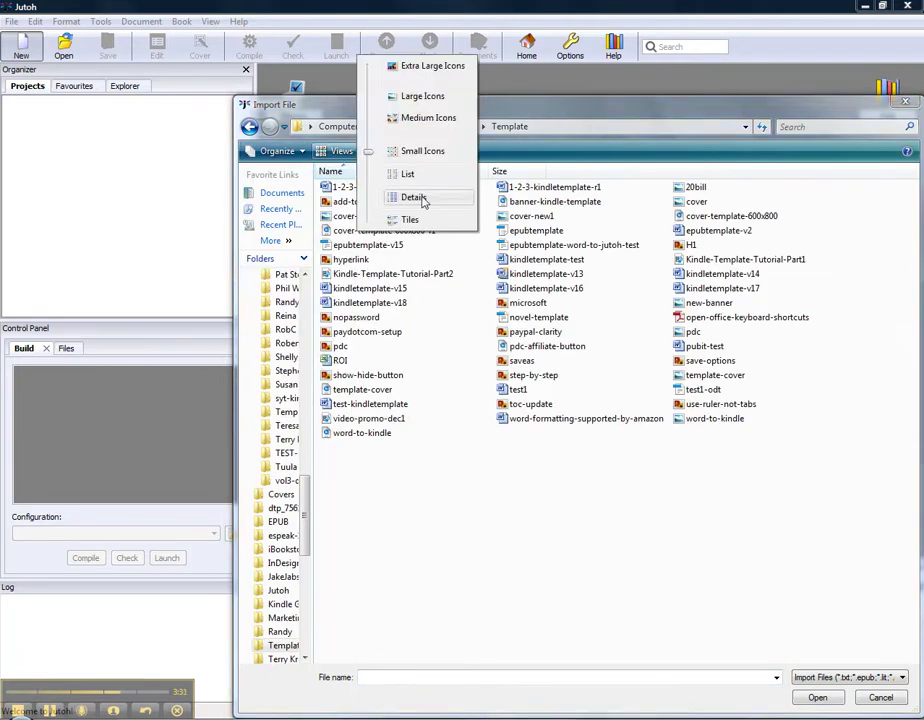
{"action": "left_click", "coordinate": [420, 198]}
{"action": "left_click", "coordinate": [466, 172]}
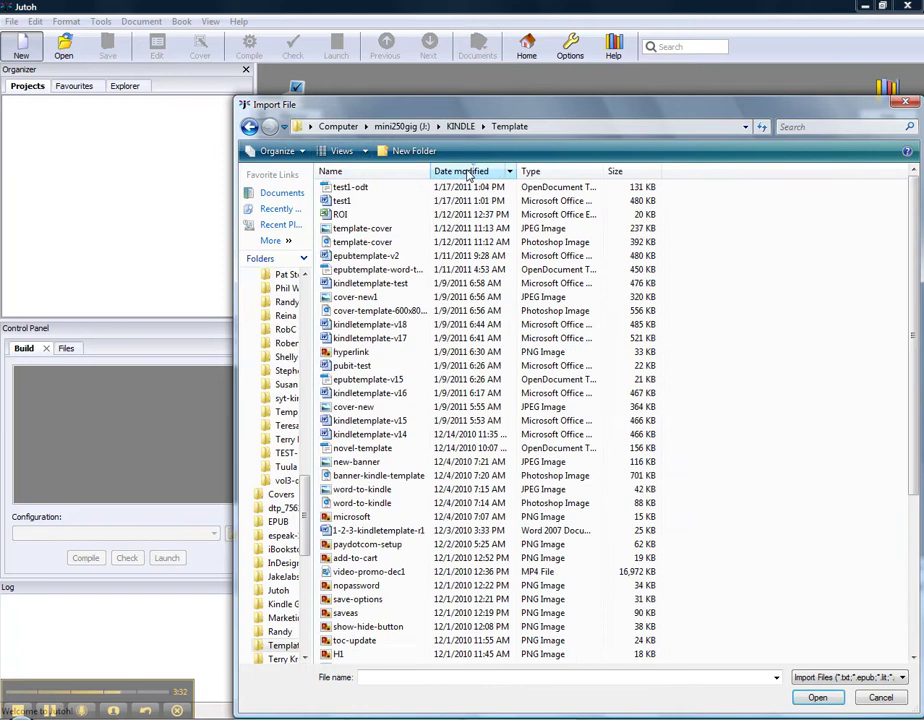
{"action": "left_click", "coordinate": [376, 189]}
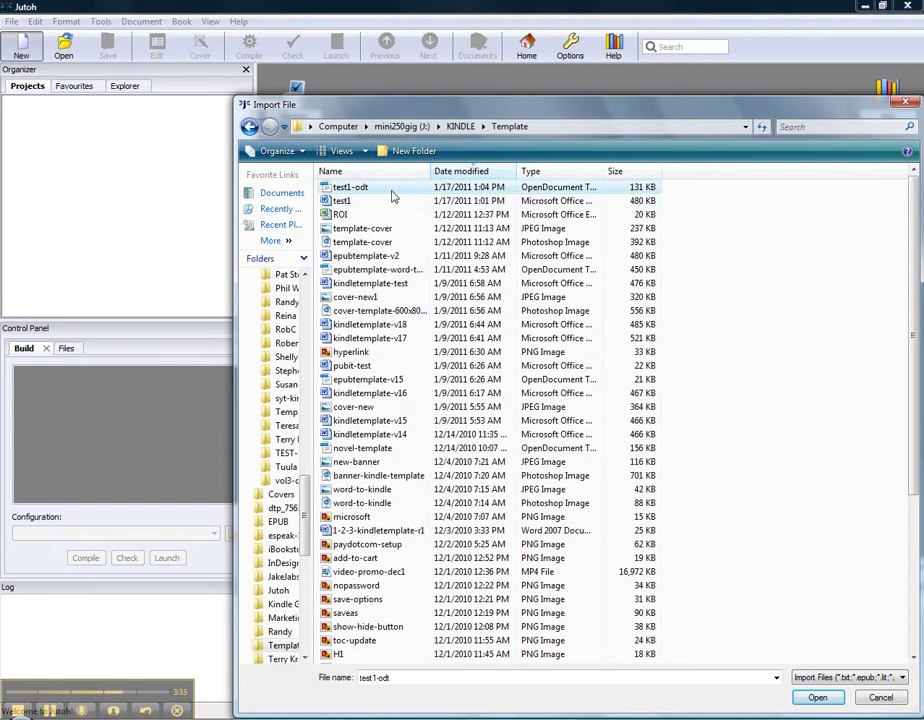
{"action": "double_click", "coordinate": [385, 191]}
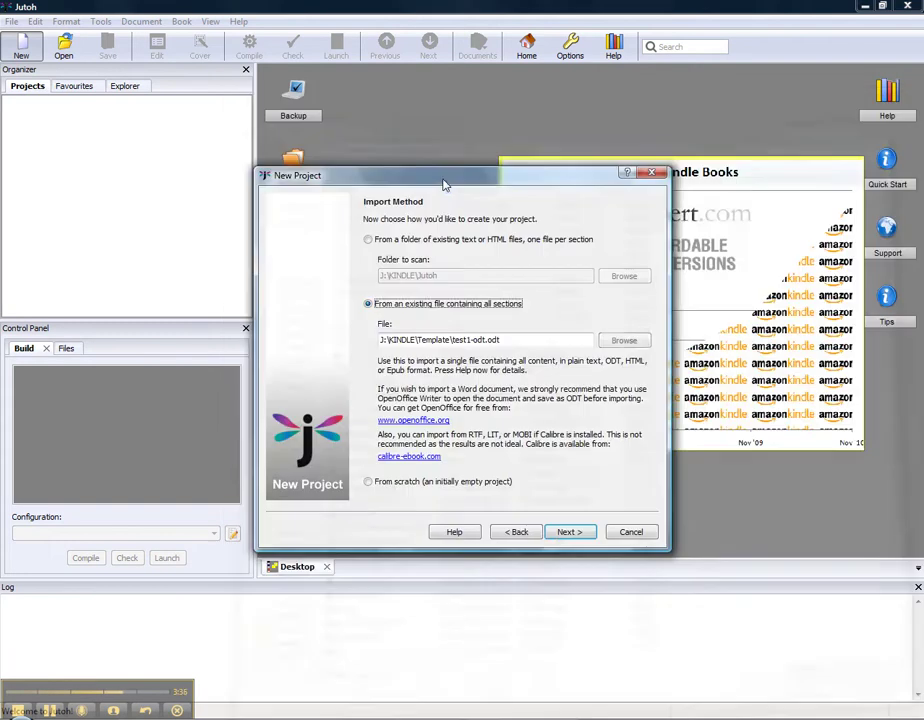
Import the file past the noted issues, review the section headings preview, and split the book by the Heading1 style
{"action": "left_click", "coordinate": [582, 533]}
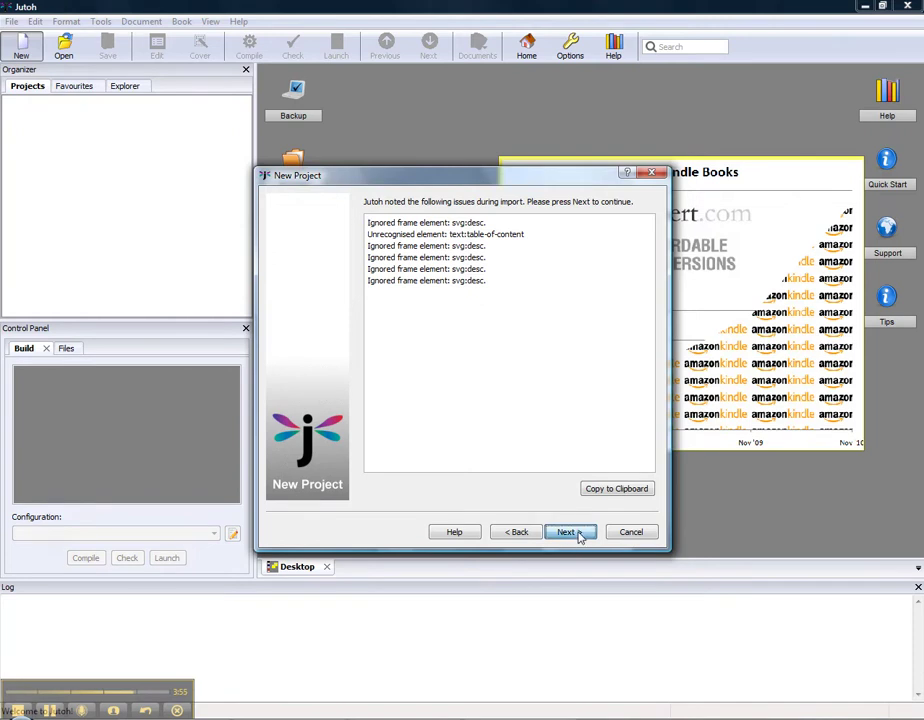
{"action": "left_click", "coordinate": [568, 532]}
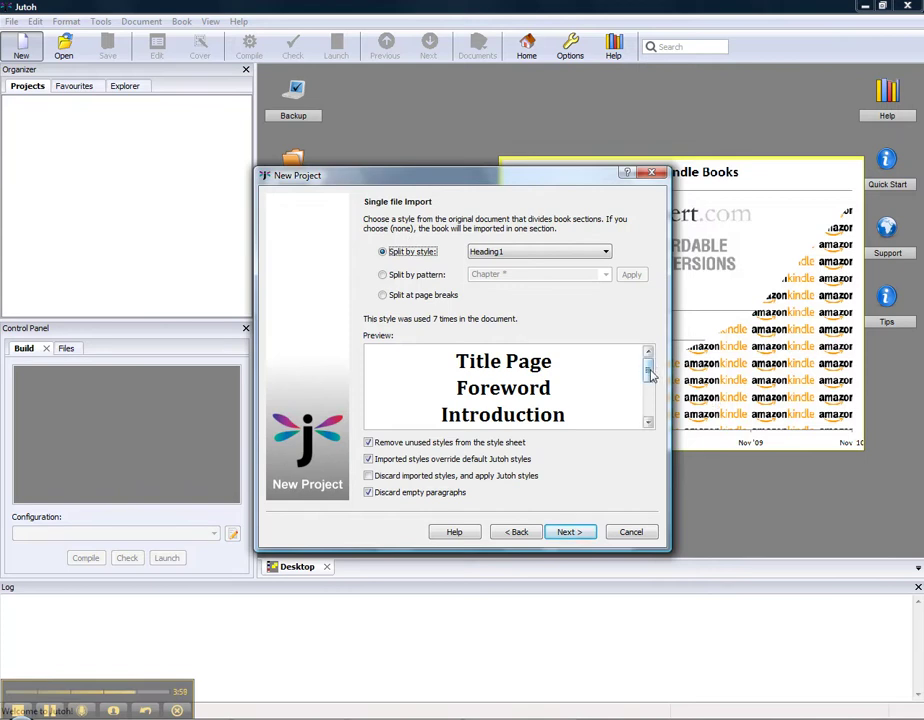
{"action": "left_click_drag", "start_coordinate": [647, 367], "coordinate": [646, 406]}
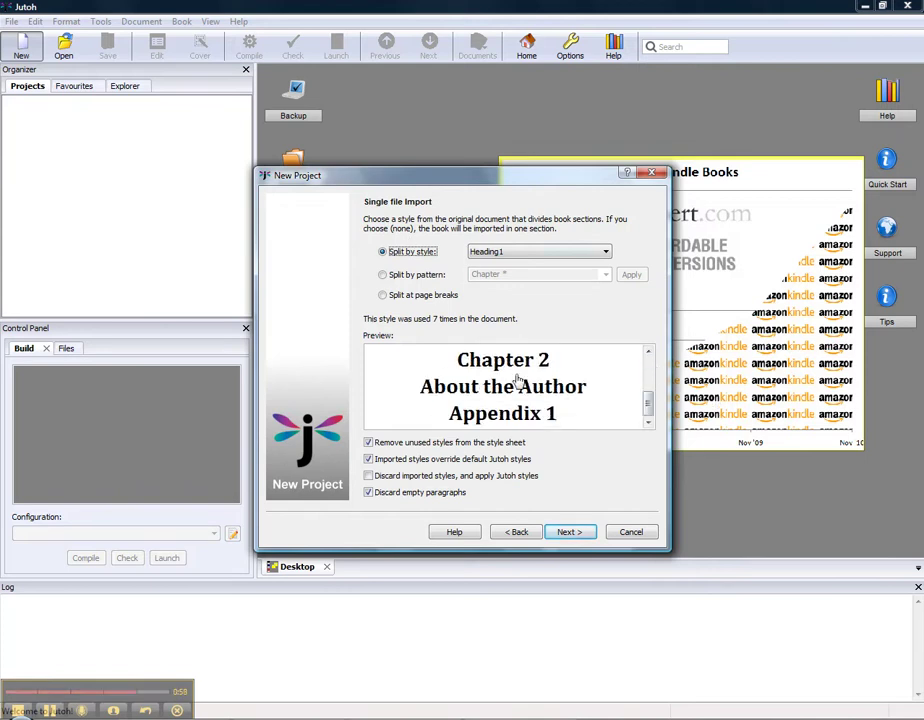
{"action": "left_click", "coordinate": [605, 254]}
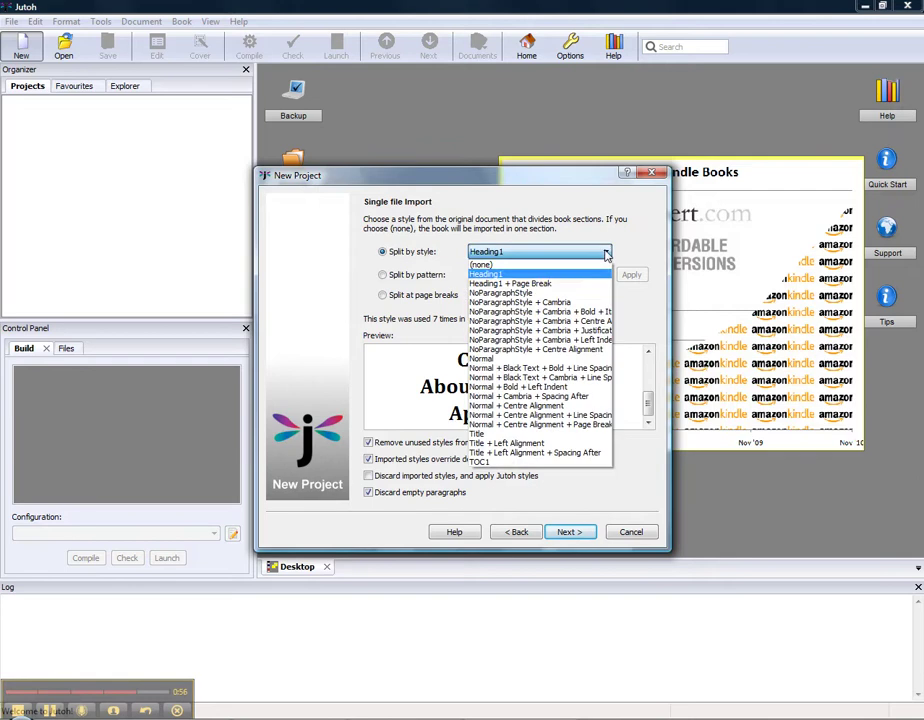
{"action": "left_click", "coordinate": [540, 273]}
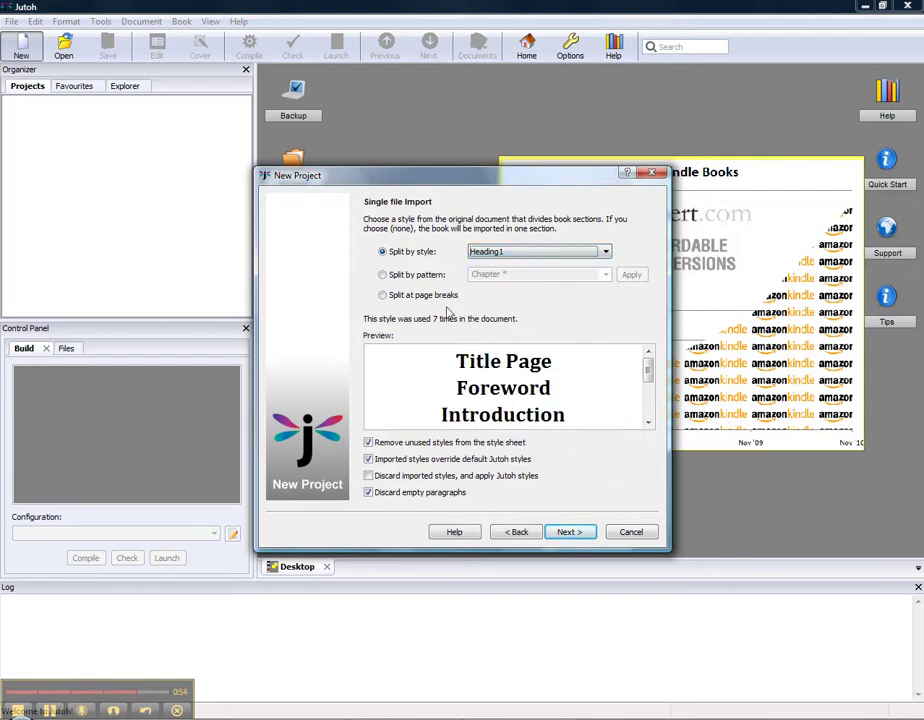
{"action": "left_click", "coordinate": [576, 538]}
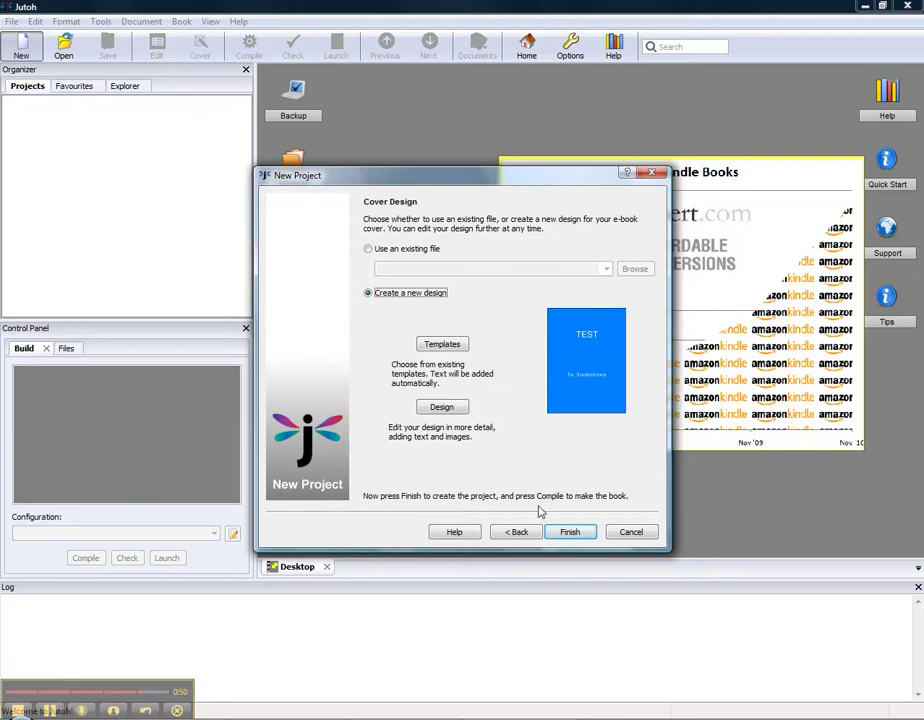
Choose to create a new design for the cover, keeping the default one, and finish creating the project
{"action": "left_click", "coordinate": [407, 250]}
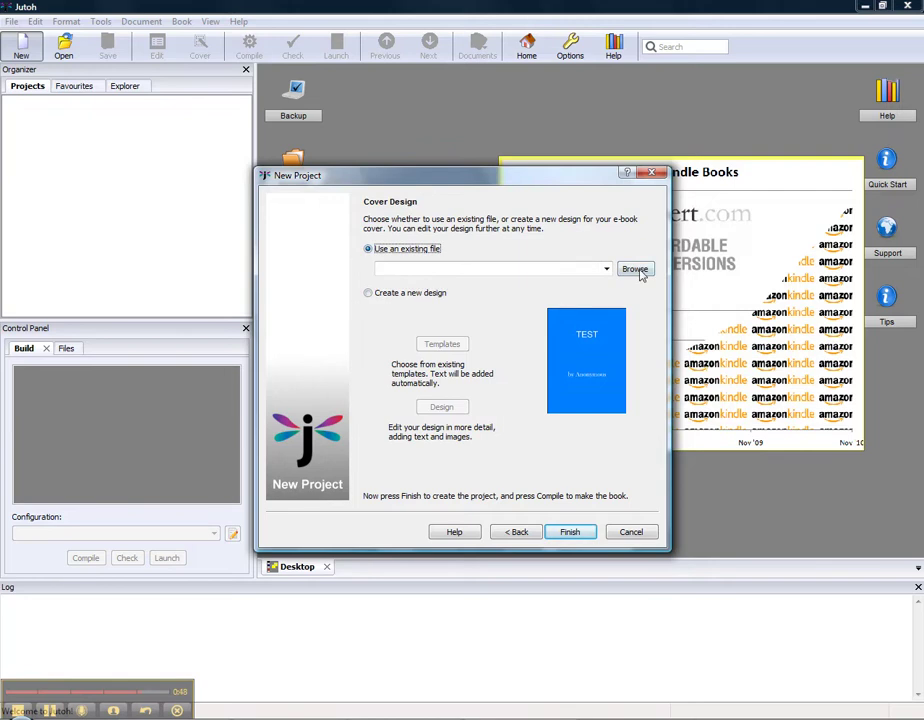
{"action": "left_click", "coordinate": [372, 293]}
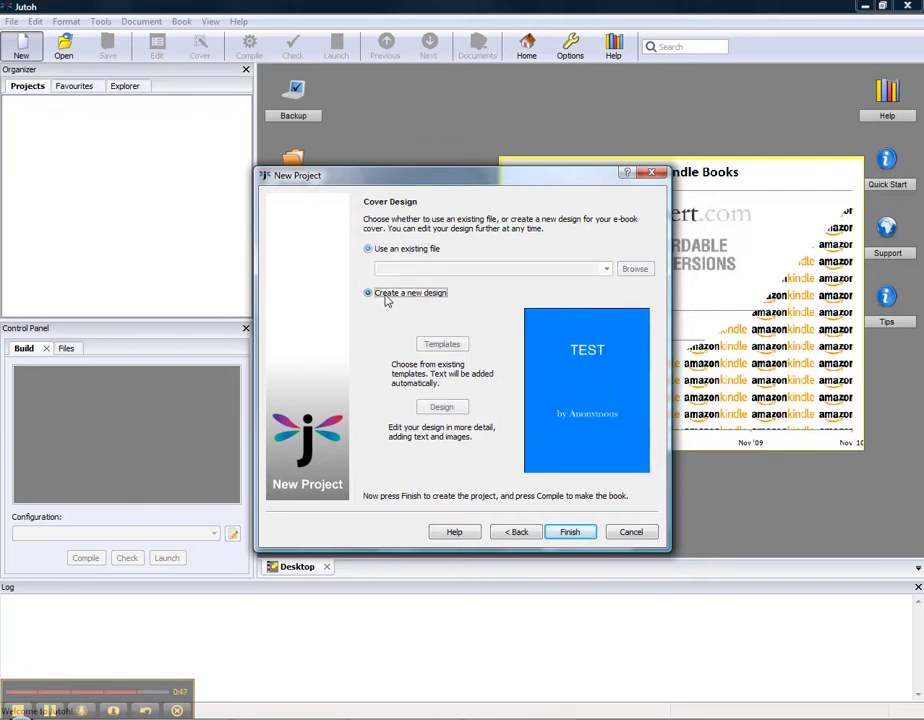
{"action": "left_click", "coordinate": [556, 538]}
{"action": "left_click", "coordinate": [481, 422]}
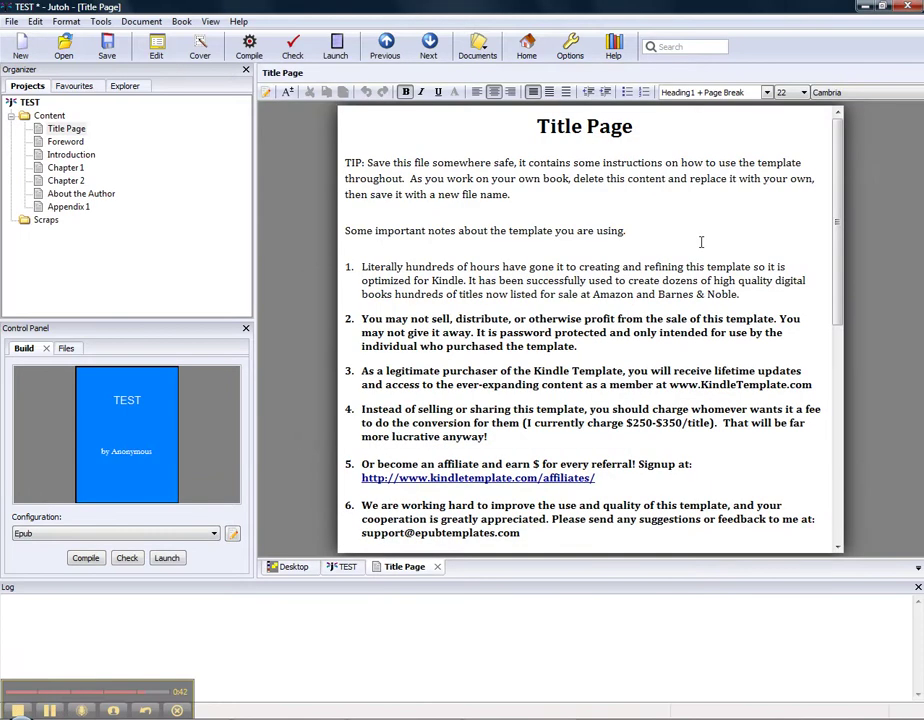
Look through the imported Title Page, Foreword, Introduction and Chapter 1 sections
{"action": "scroll", "coordinate": [827, 300], "scroll_direction": "down", "scroll_amount": 6}
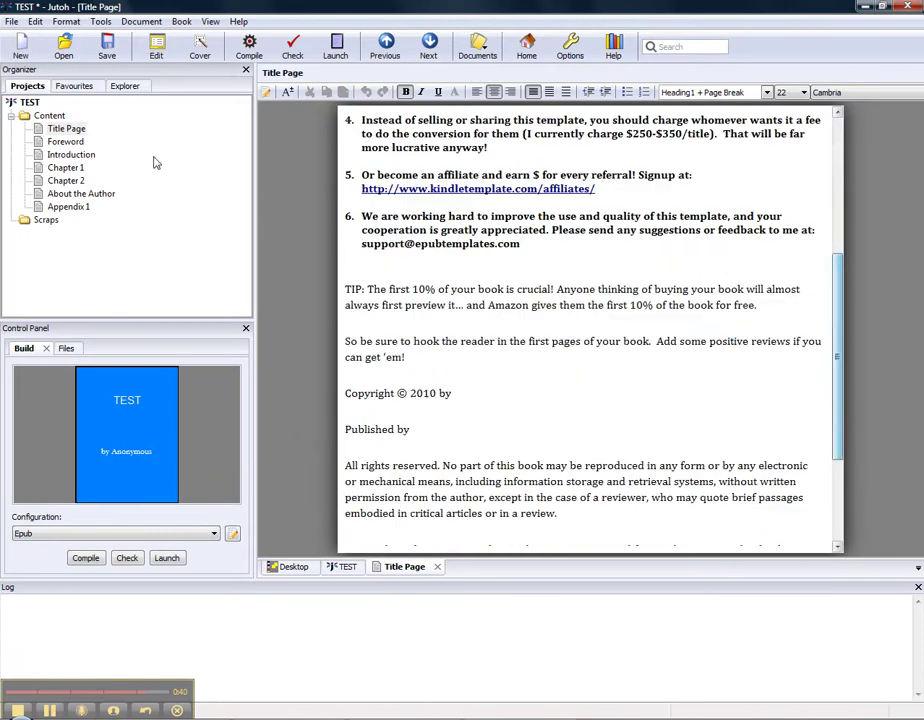
{"action": "left_click", "coordinate": [62, 141]}
{"action": "left_click", "coordinate": [68, 154]}
{"action": "left_click", "coordinate": [64, 167]}
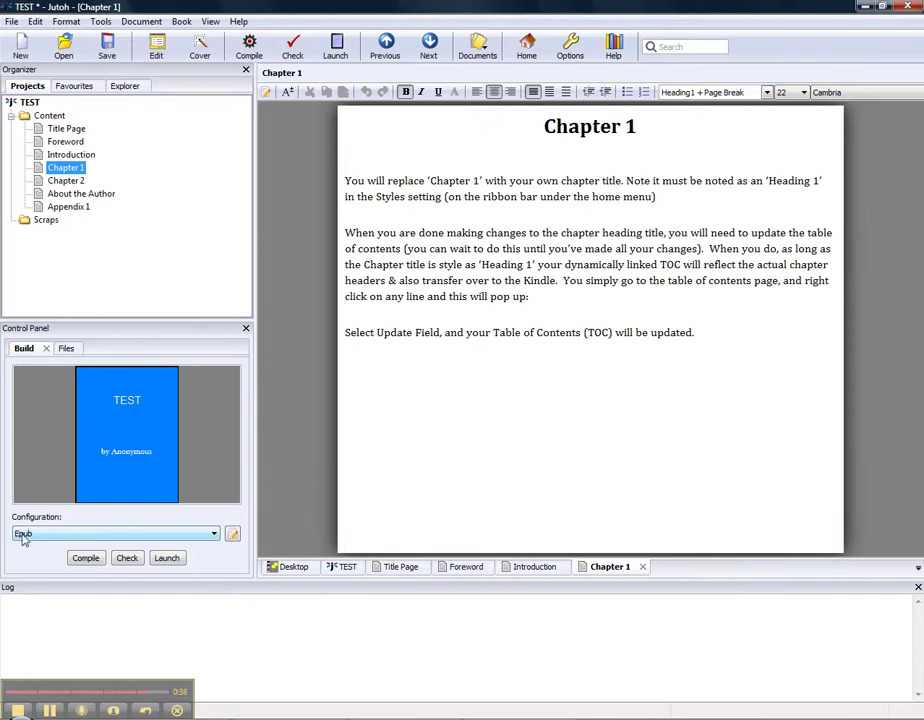
Compile the book with the Epub configuration, and compile it again with the Mobipocket configuration
{"action": "left_click", "coordinate": [86, 558]}
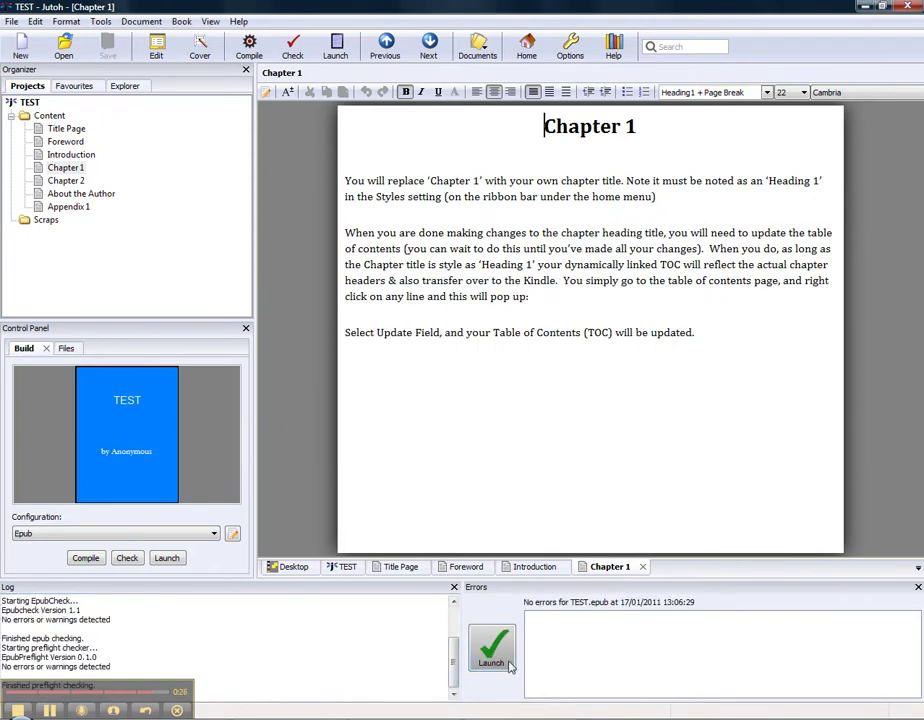
{"action": "left_click", "coordinate": [212, 537]}
{"action": "left_click", "coordinate": [117, 556]}
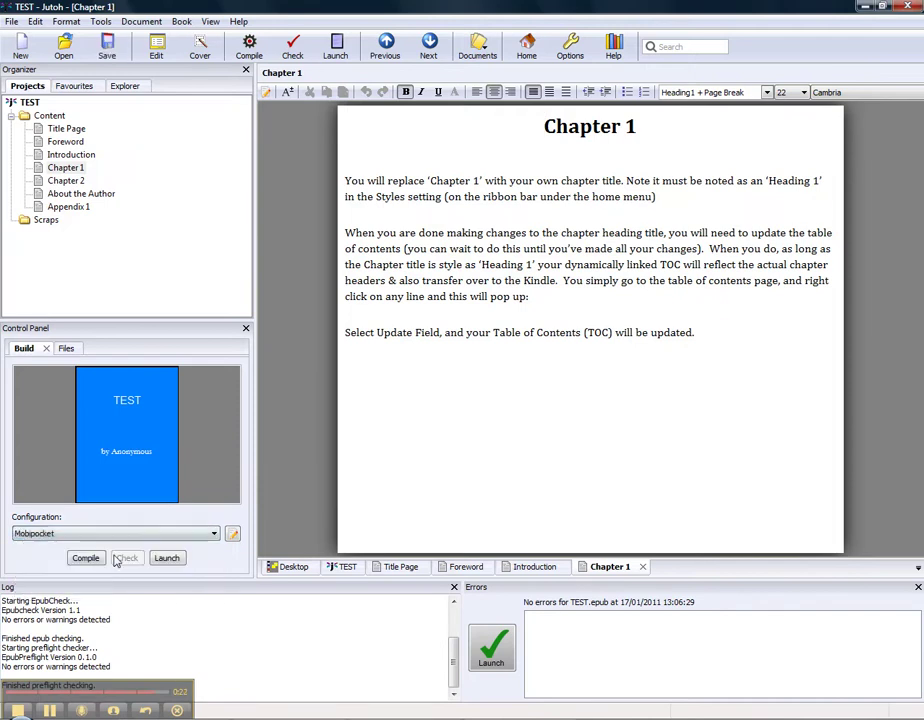
{"action": "left_click", "coordinate": [86, 558]}
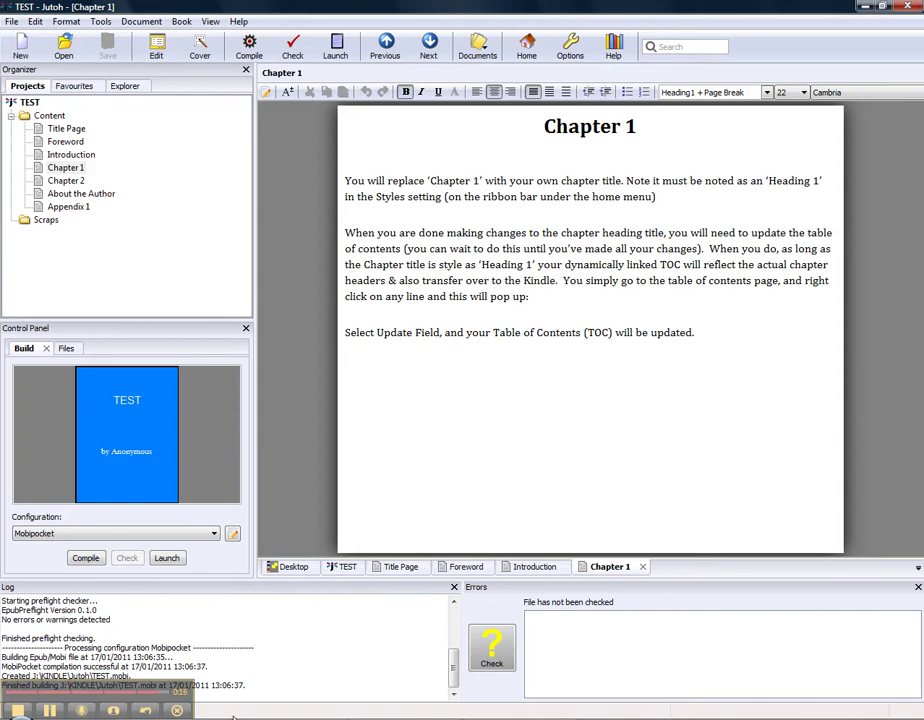
{"action": "left_click", "coordinate": [49, 710]}
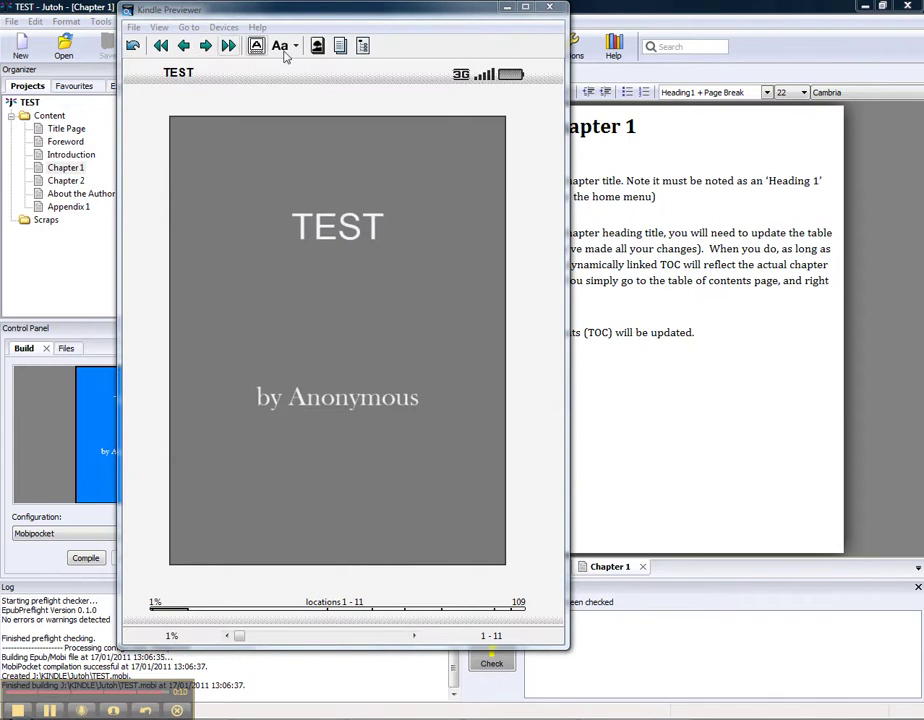
In Kindle Previewer, view the compiled book's cover, follow the table of contents to Chapter 1, and page forward from there
{"action": "left_click", "coordinate": [317, 47]}
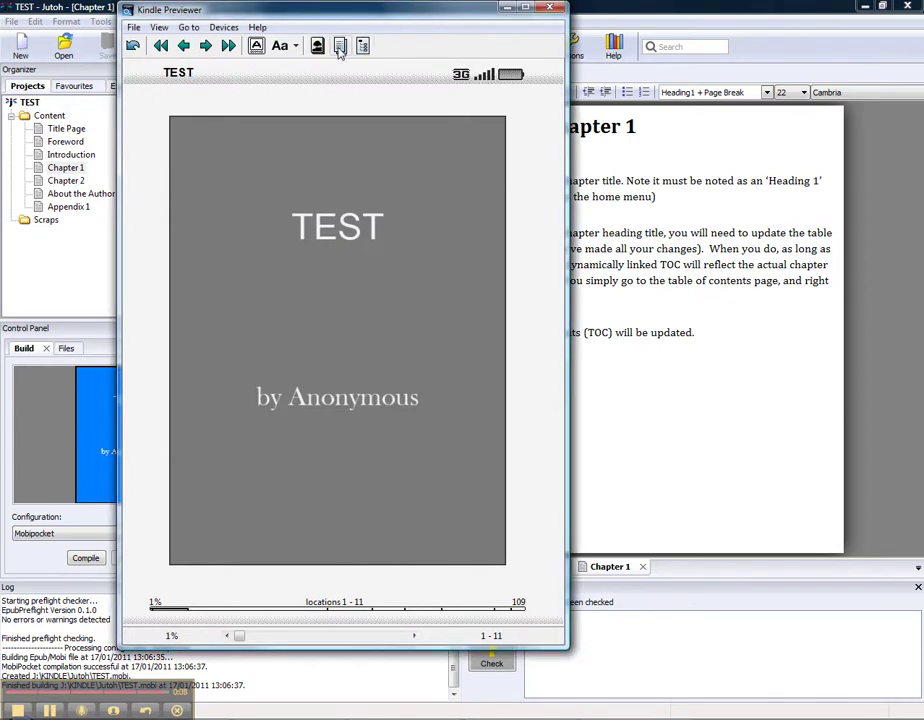
{"action": "left_click", "coordinate": [340, 48]}
{"action": "left_click", "coordinate": [222, 229]}
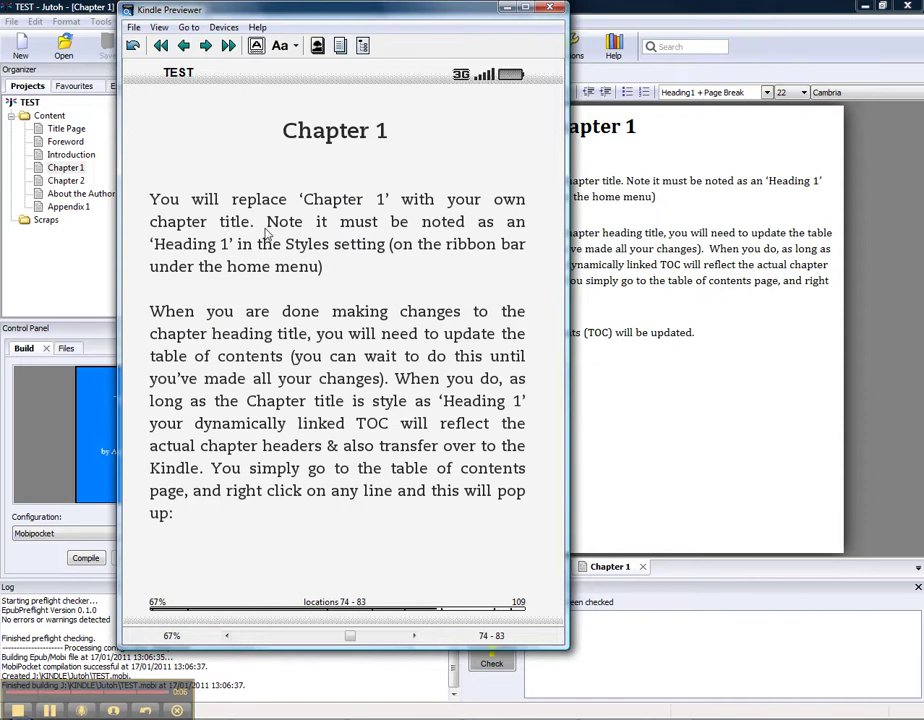
{"action": "left_click", "coordinate": [206, 48]}
{"action": "left_click", "coordinate": [207, 48]}
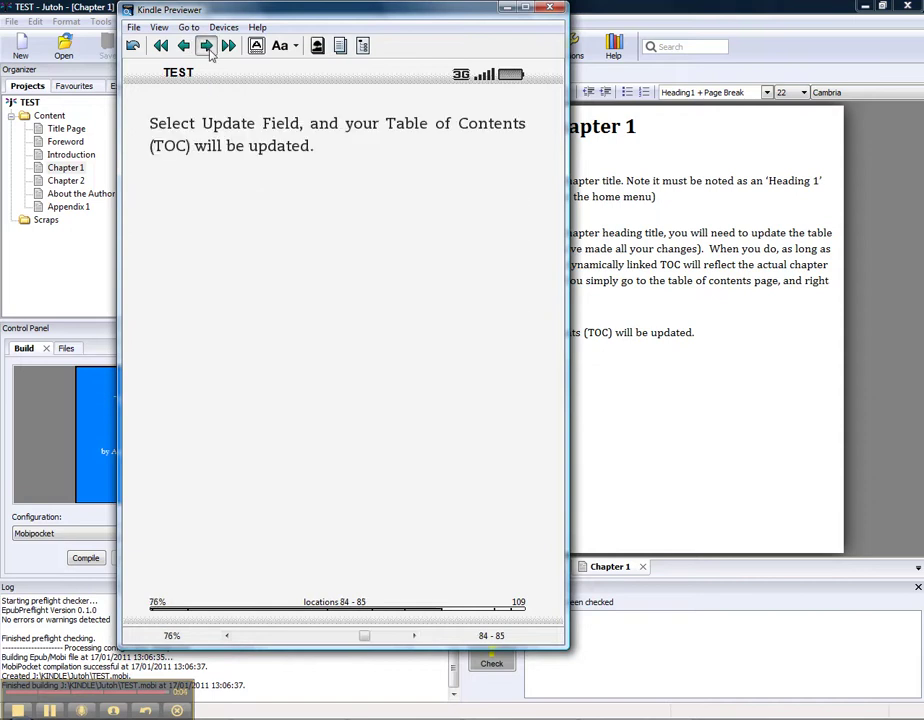